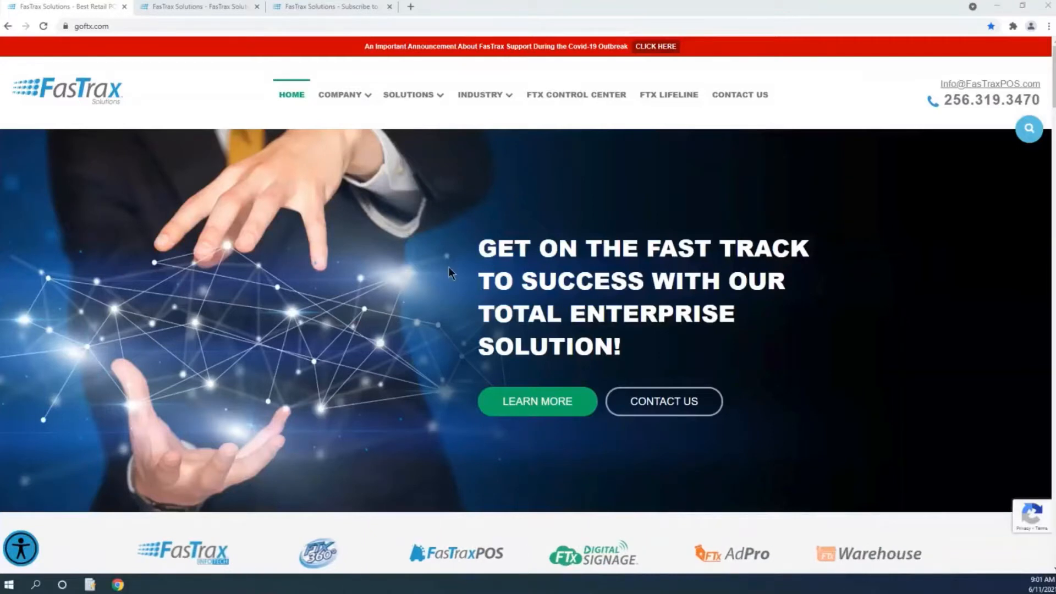
View the FTX Lifeline page's product support tiles and its weekly training webinars entry
click(84, 25)
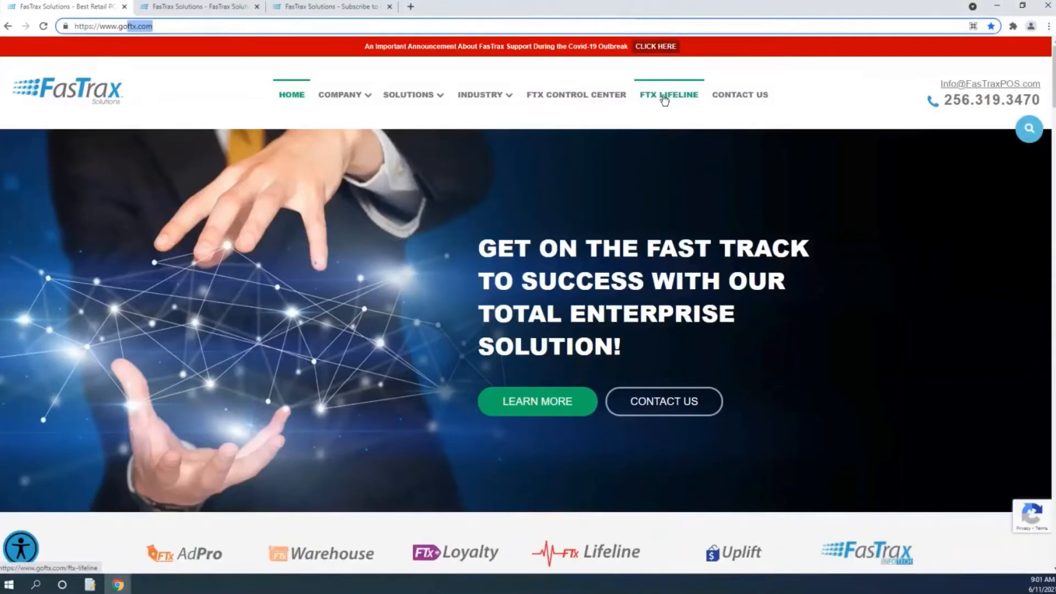
click(201, 7)
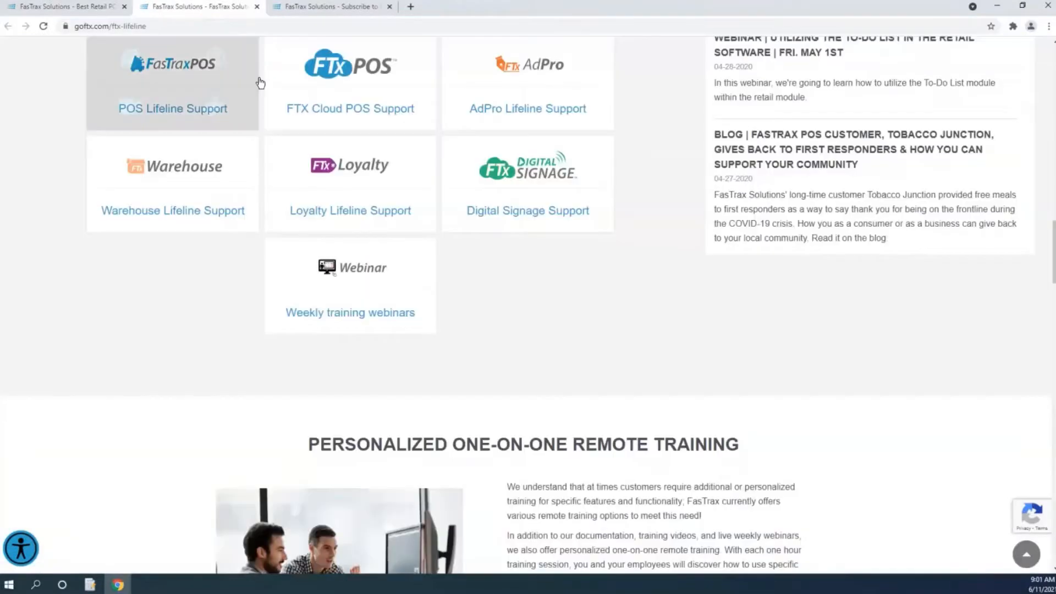
mouse_move(349, 117)
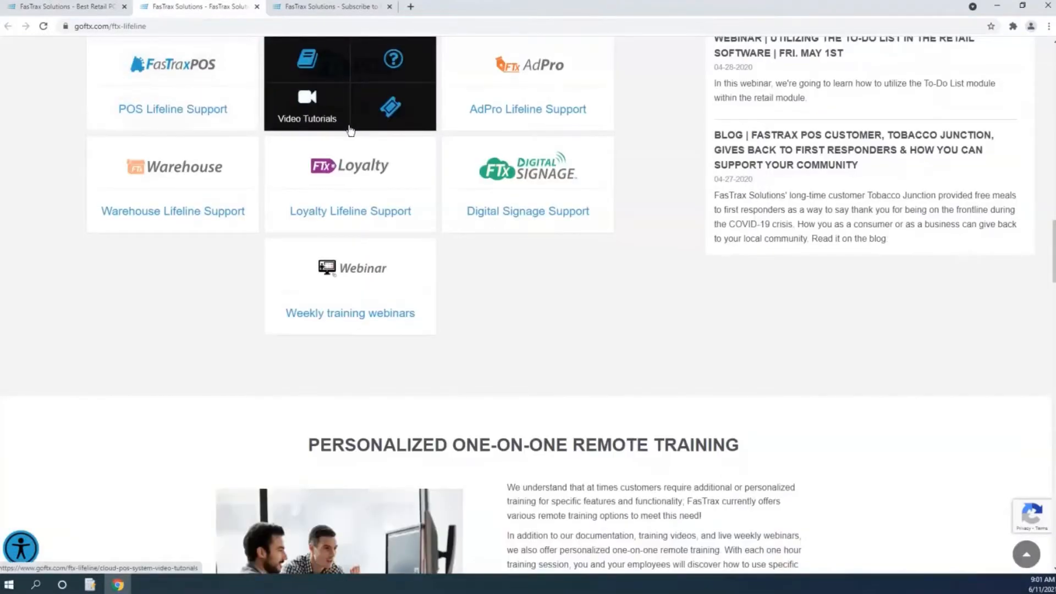
scroll(352, 130, up, 2)
scroll(343, 203, down, 2)
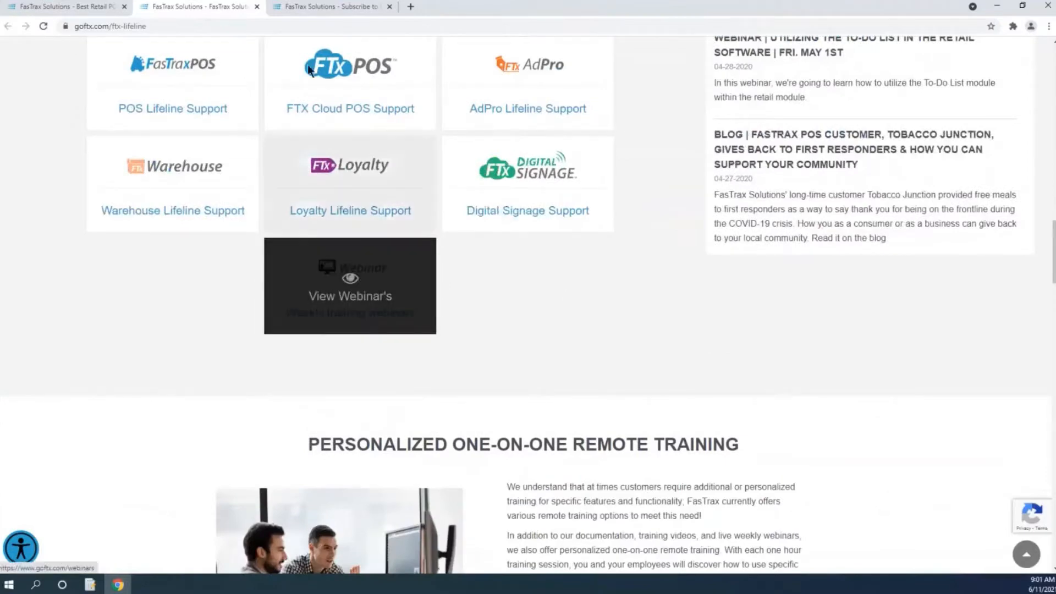
Look through the weekly training webinars page, covering the webinars open for registration, the past recordings and the category filters
click(313, 5)
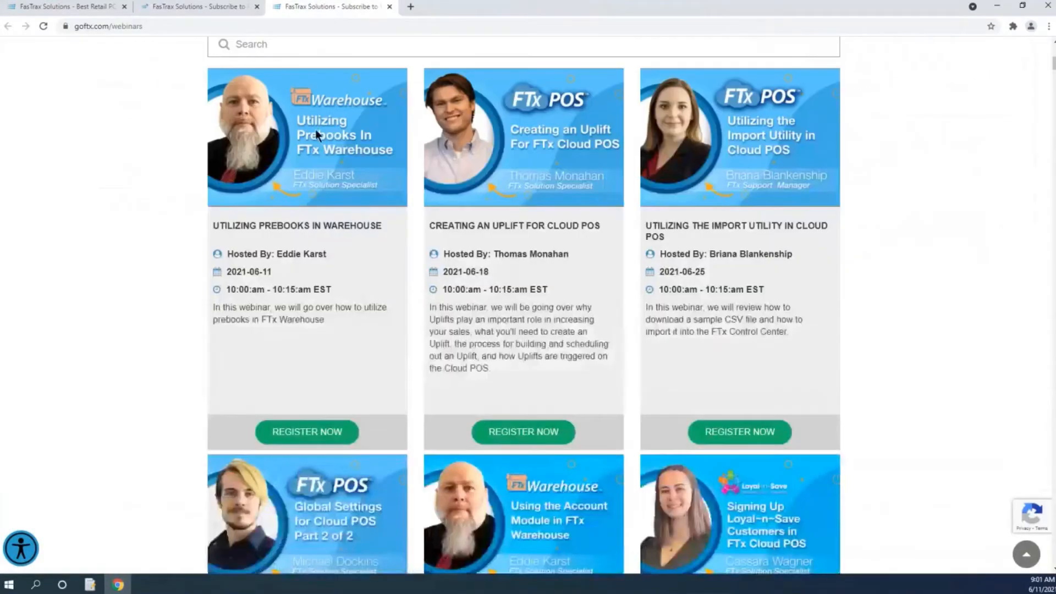
scroll(315, 130, up, 4)
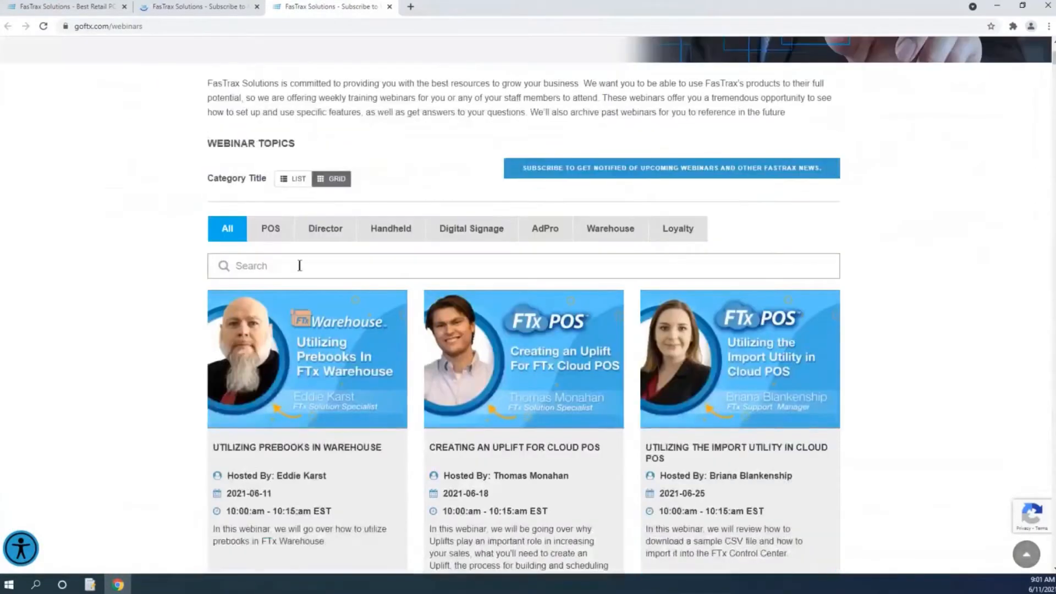
scroll(299, 265, down, 4)
scroll(321, 250, down, 1)
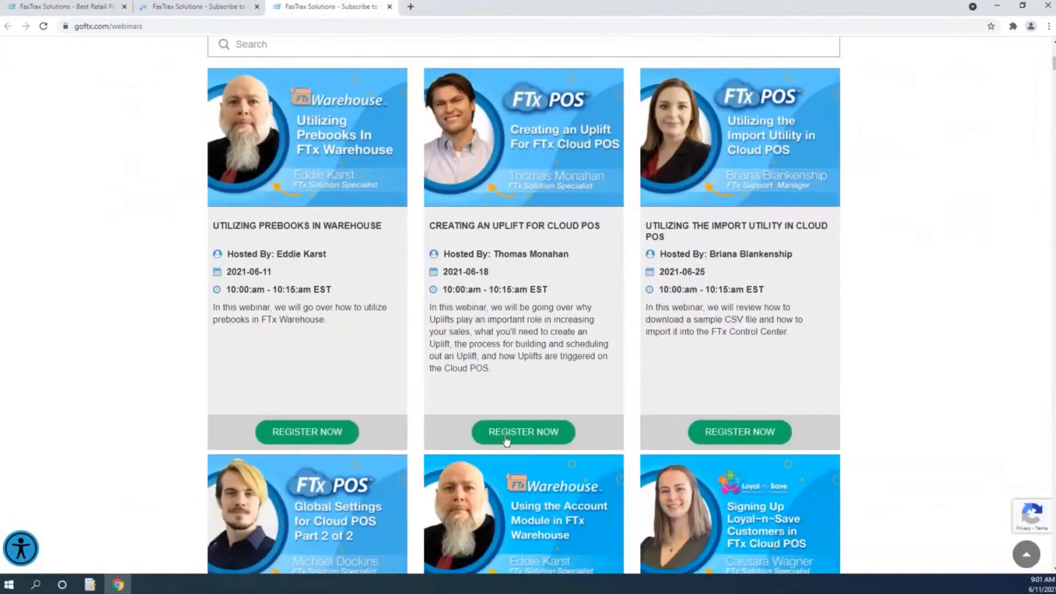
scroll(613, 354, down, 3)
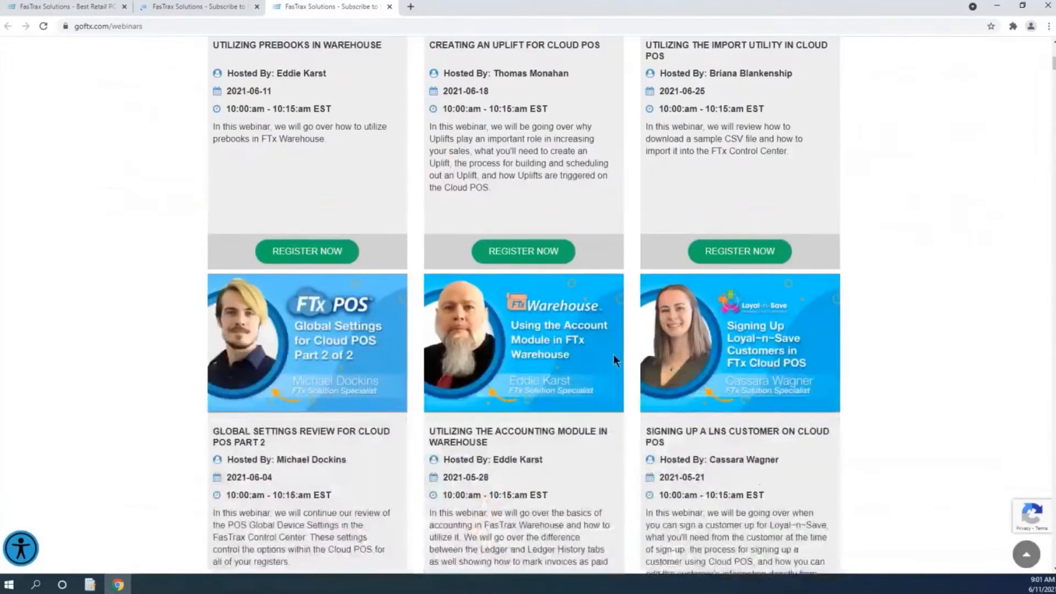
scroll(599, 332, down, 4)
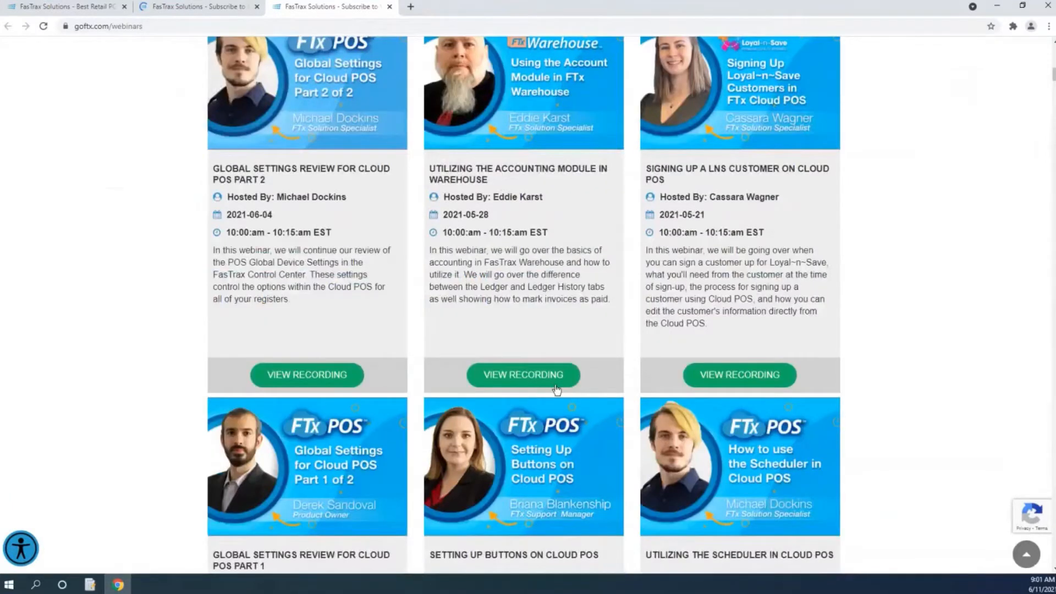
scroll(569, 397, up, 5)
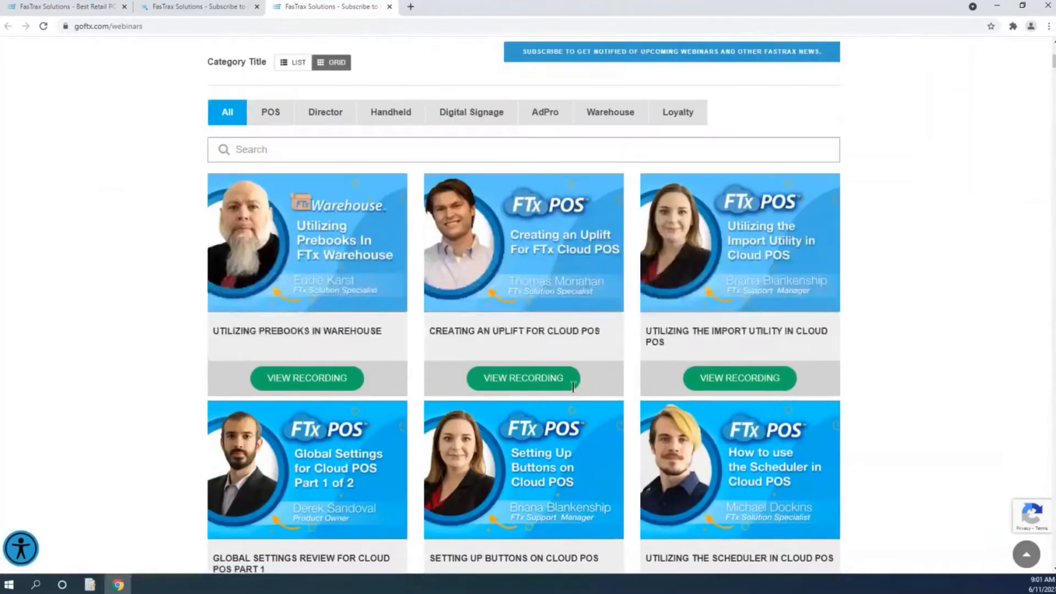
scroll(547, 329, up, 4)
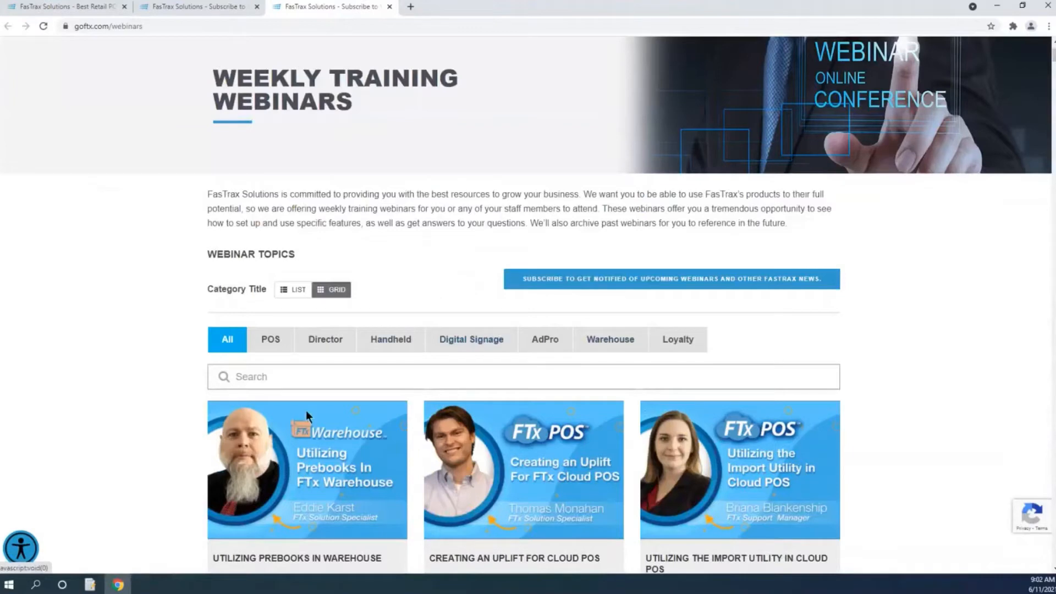
Switch to FasTrax Warehouse and show the existing prebook orders in Inventory
click(86, 592)
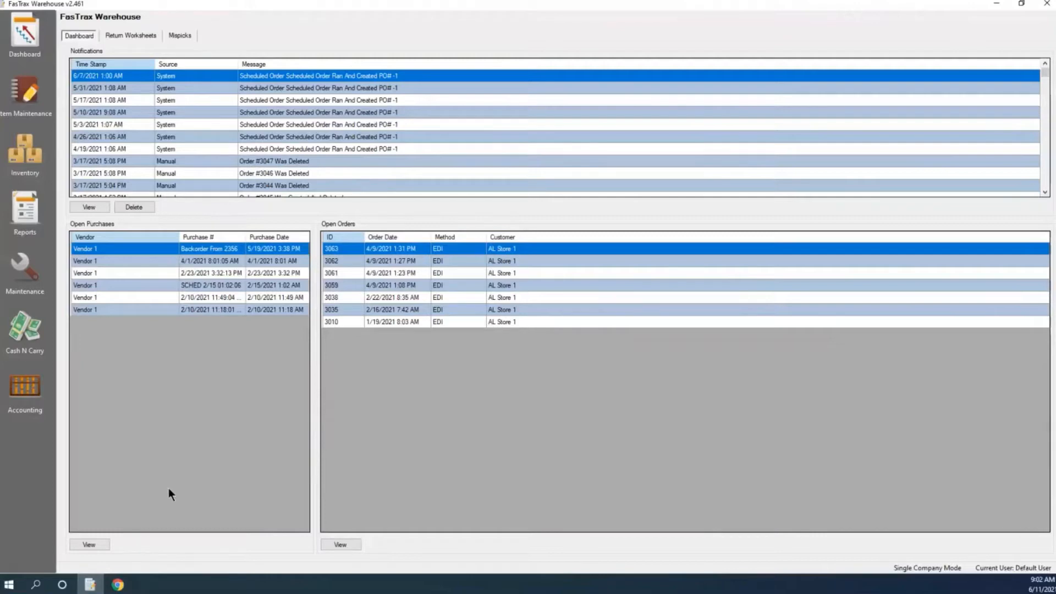
click(14, 158)
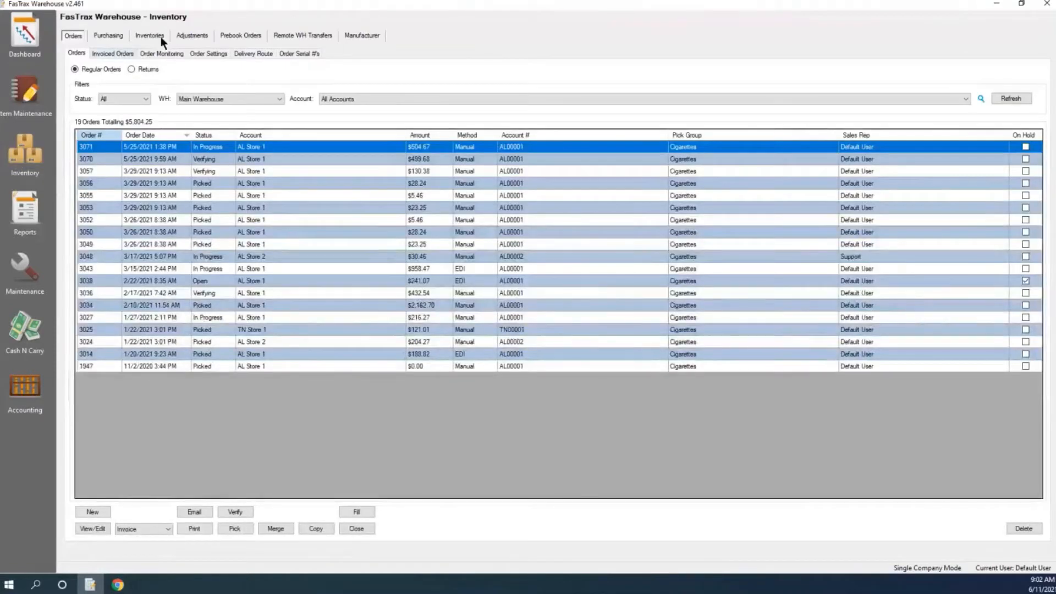
click(240, 37)
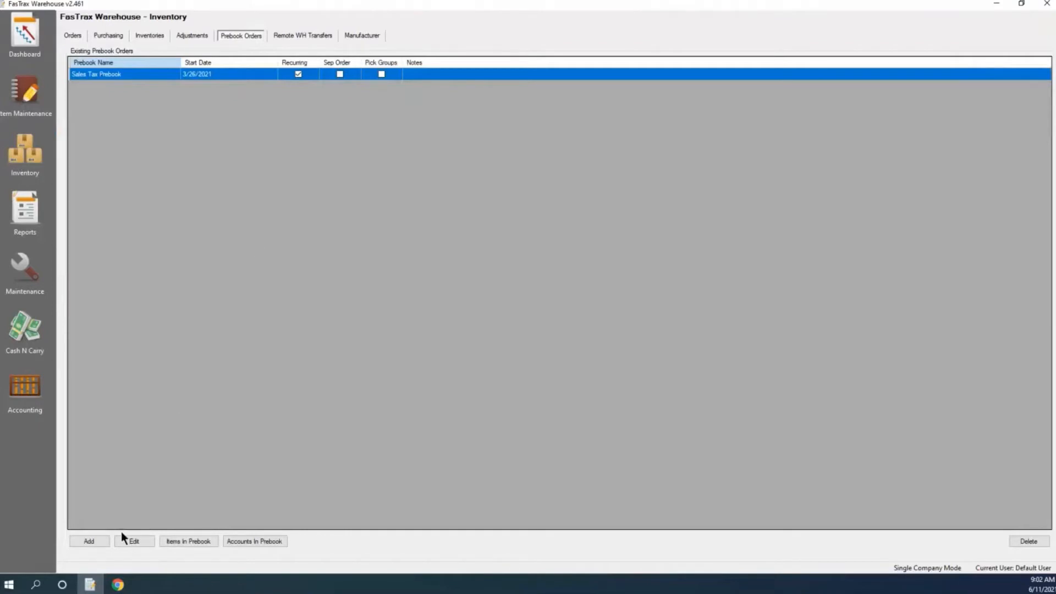
Create a prebook named "Cigarette Prebook" with start date 6/11/2021 and none of the optional settings enabled
click(84, 540)
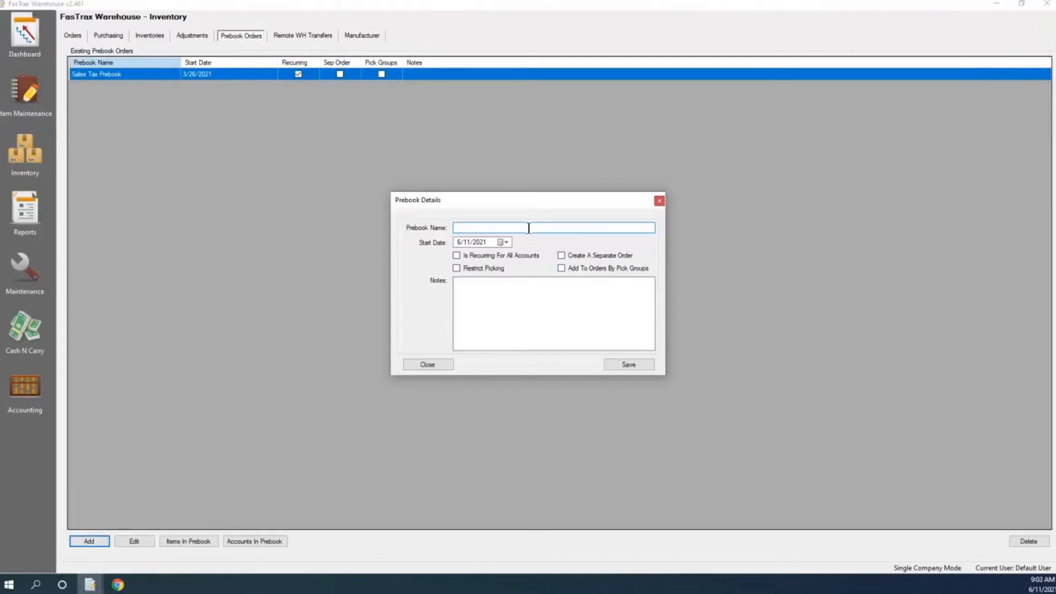
text(Cigarette Prebook)
click(506, 242)
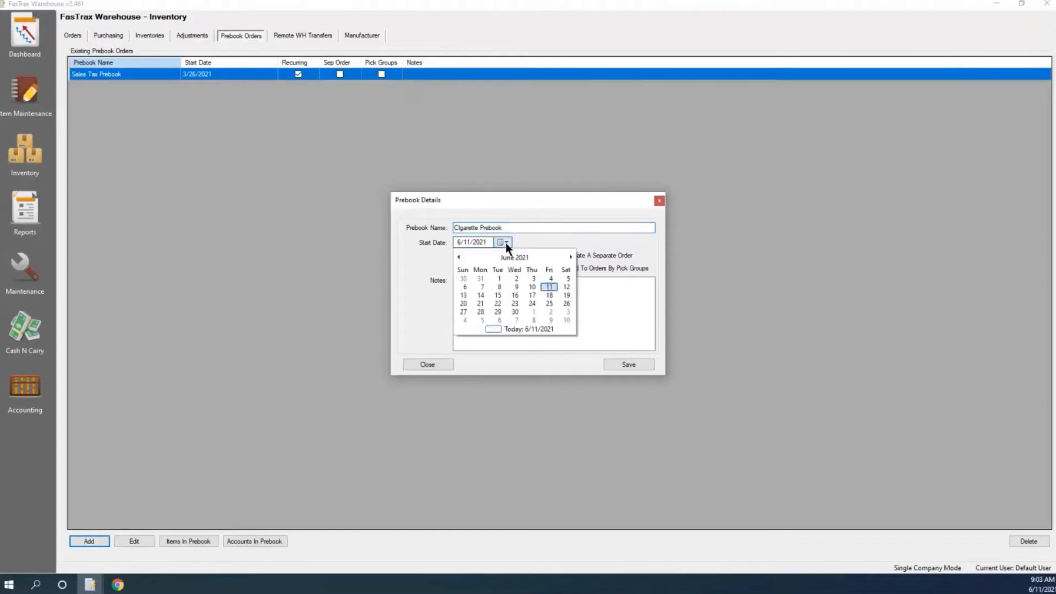
click(527, 245)
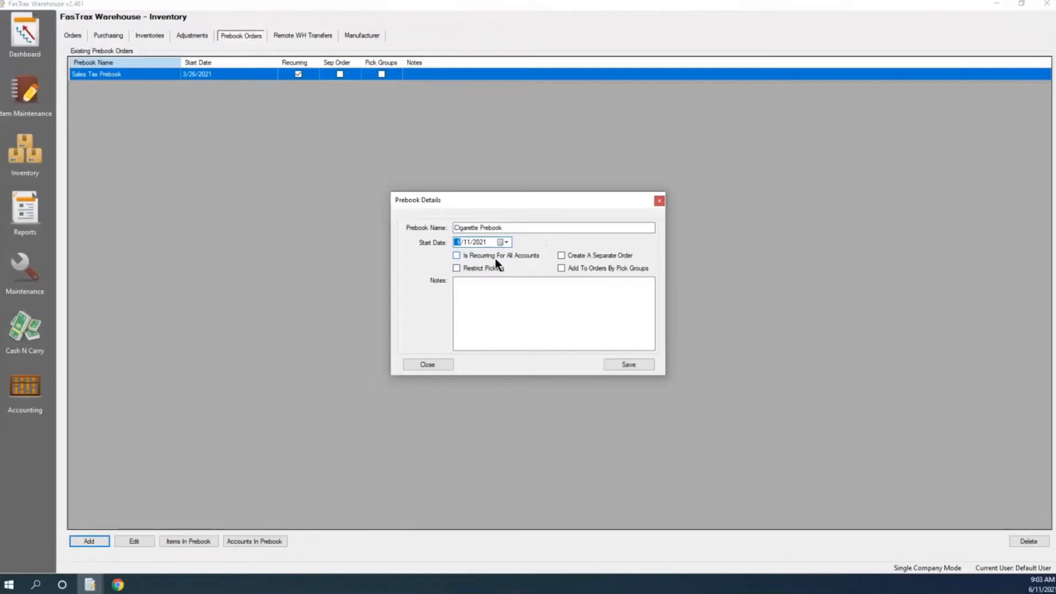
key(Tab)
click(636, 364)
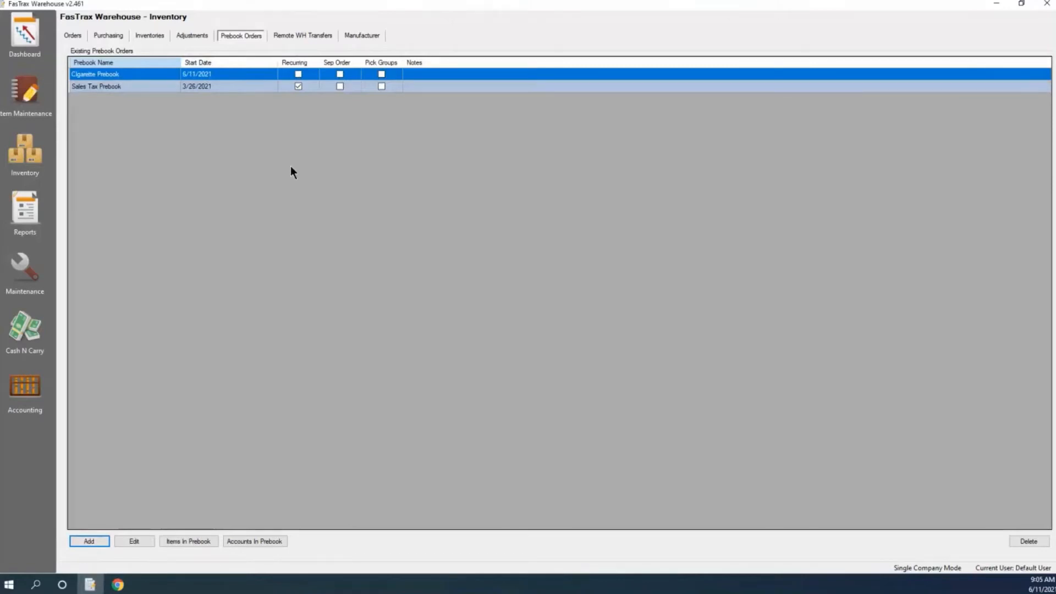
Begin adding an item to the Cigarette Prebook, with item number 1 and a sell quantity of 2
click(179, 542)
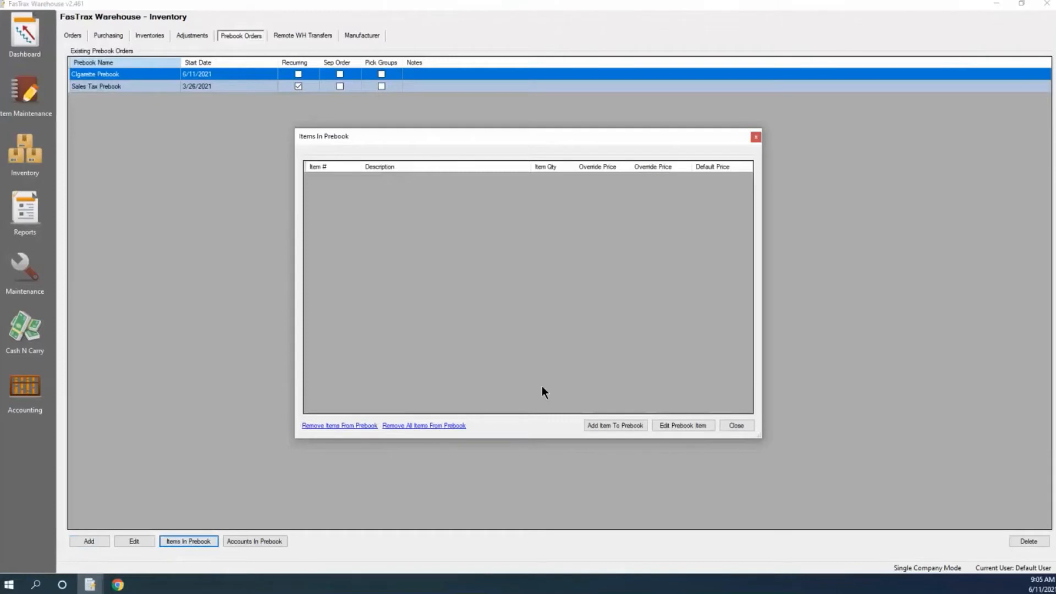
click(617, 427)
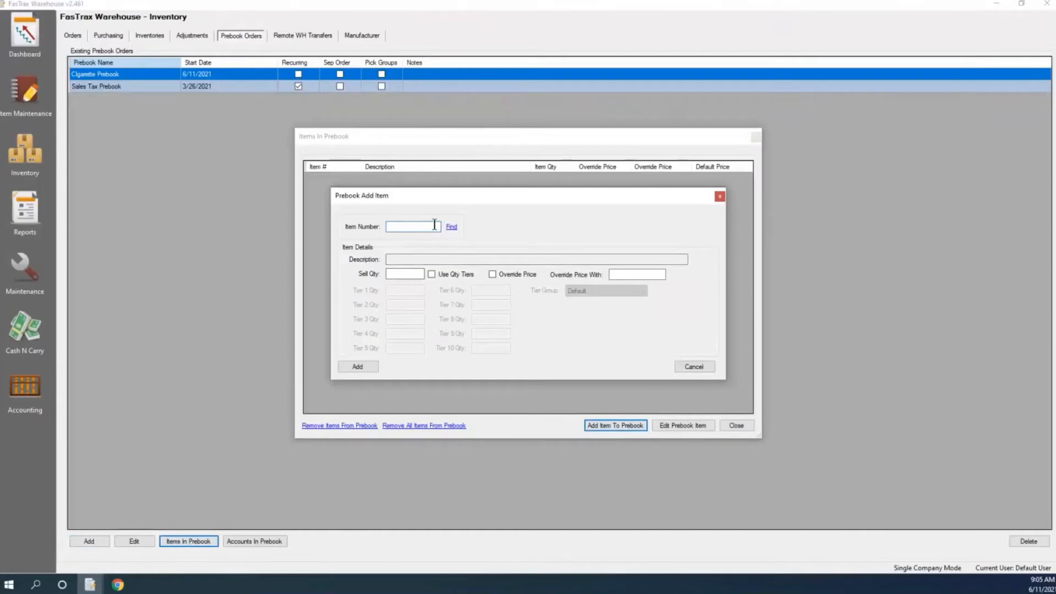
text(1)
key(Return)
text(2)
Try quantity tiers for the prebook item, with quantities 1, 2 and 3 for tiers 1 to 3
click(432, 274)
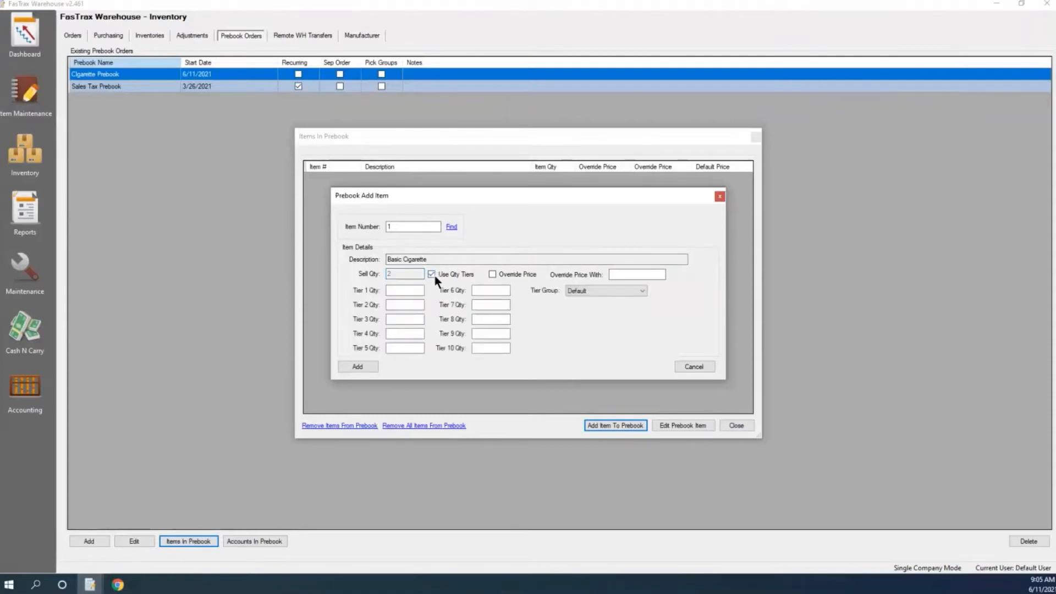
click(396, 291)
text(1)
key(Tab)
text(2)
key(Tab)
text(3)
double_click(391, 321)
click(433, 275)
click(432, 274)
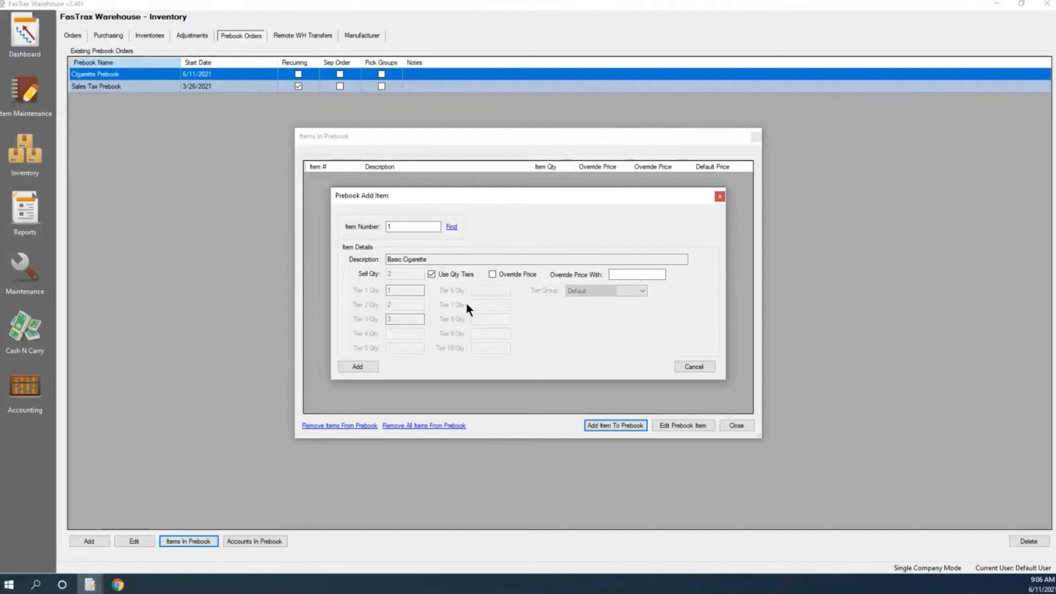
Try the price override option for the prebook item without entering a price
click(492, 274)
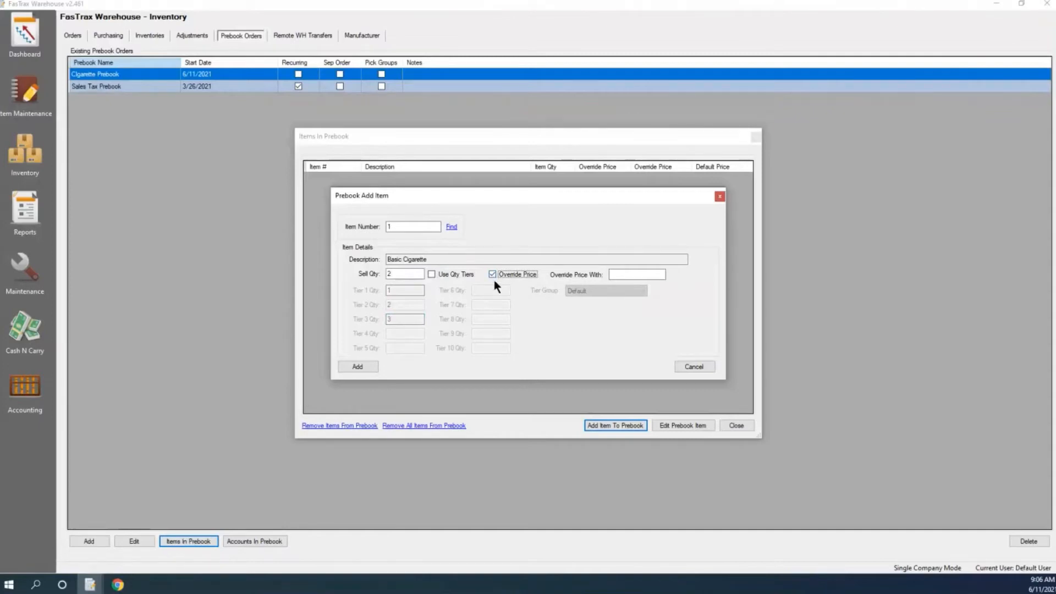
key(Tab)
click(611, 277)
click(492, 275)
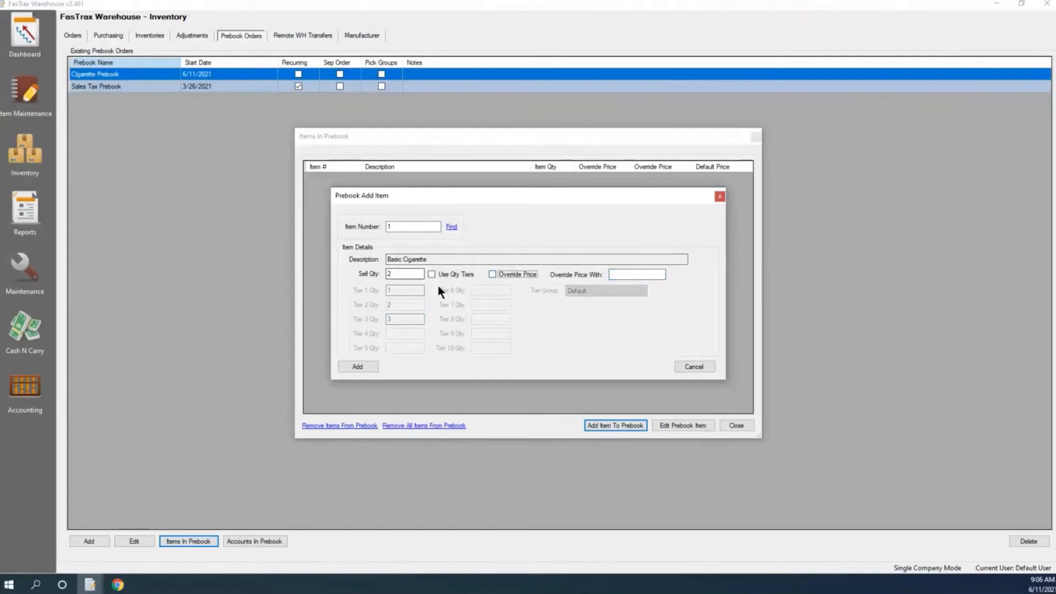
Save the Basic Cigarette item to the prebook and close the list of prebook items
click(362, 368)
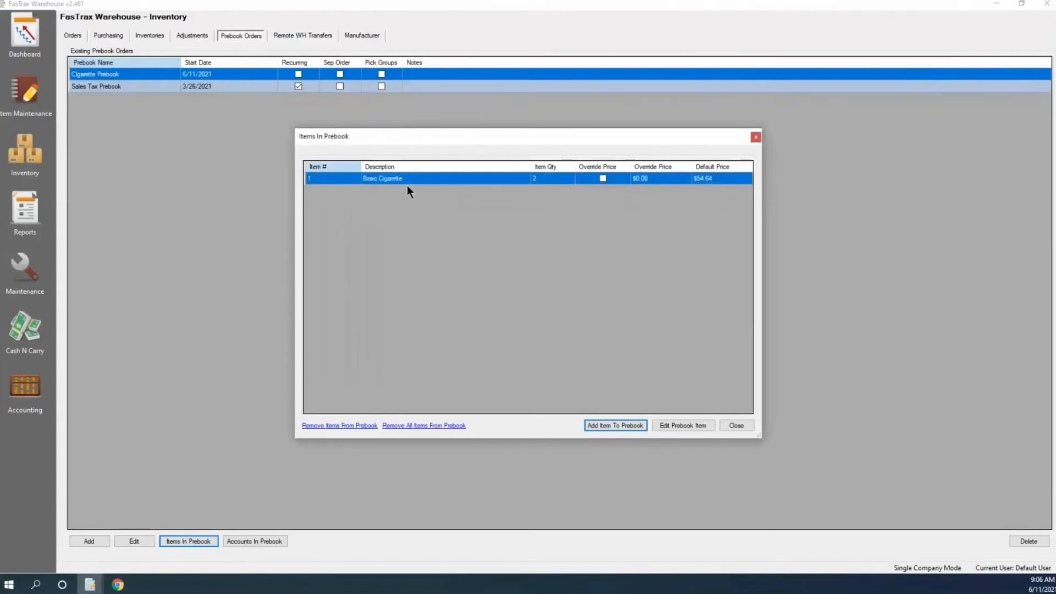
click(745, 423)
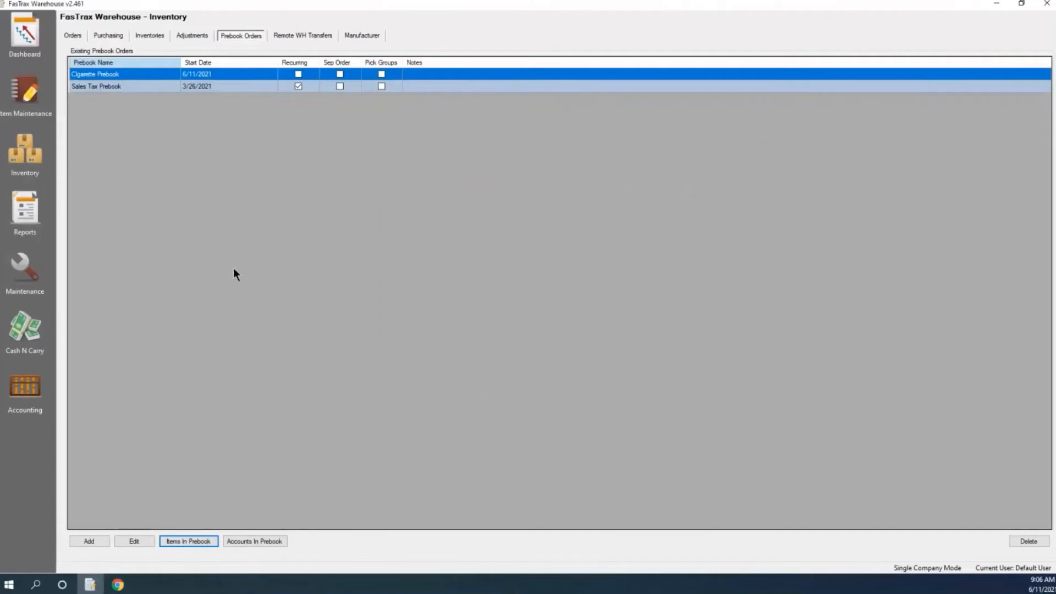
Filter the mass update item list in Item Maintenance to the Cigarettes category
click(23, 99)
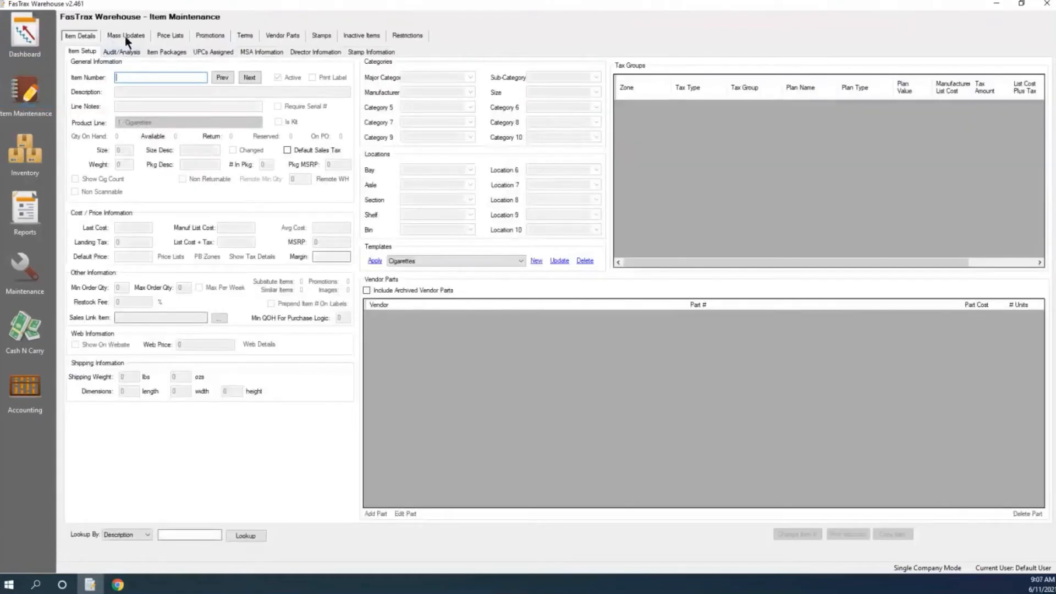
click(124, 36)
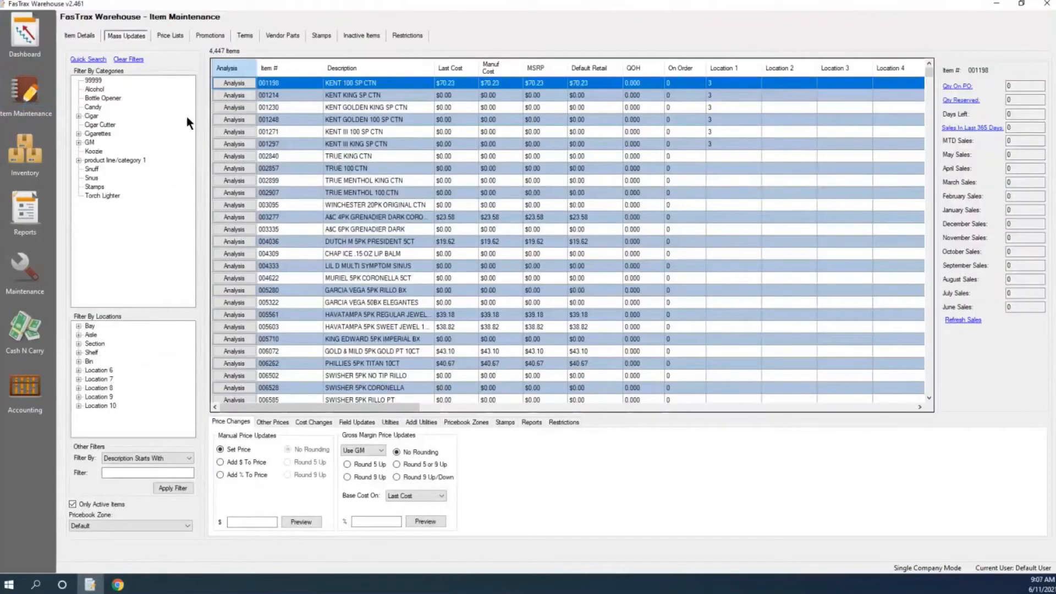
click(104, 135)
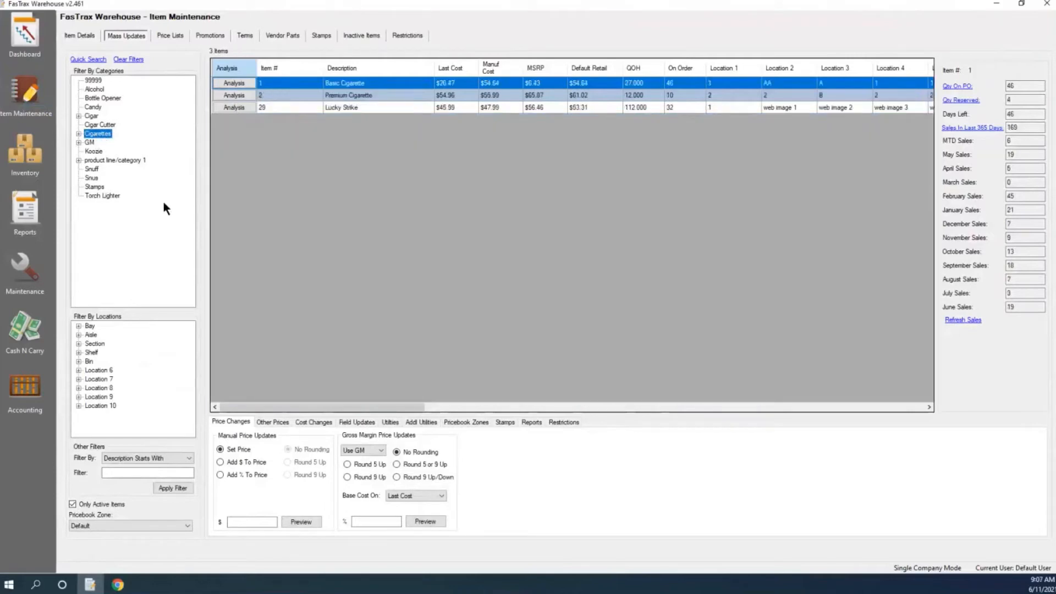
Add the filtered cigarette items to the Cigarette Prebook in bulk with a sell quantity of 2
click(394, 421)
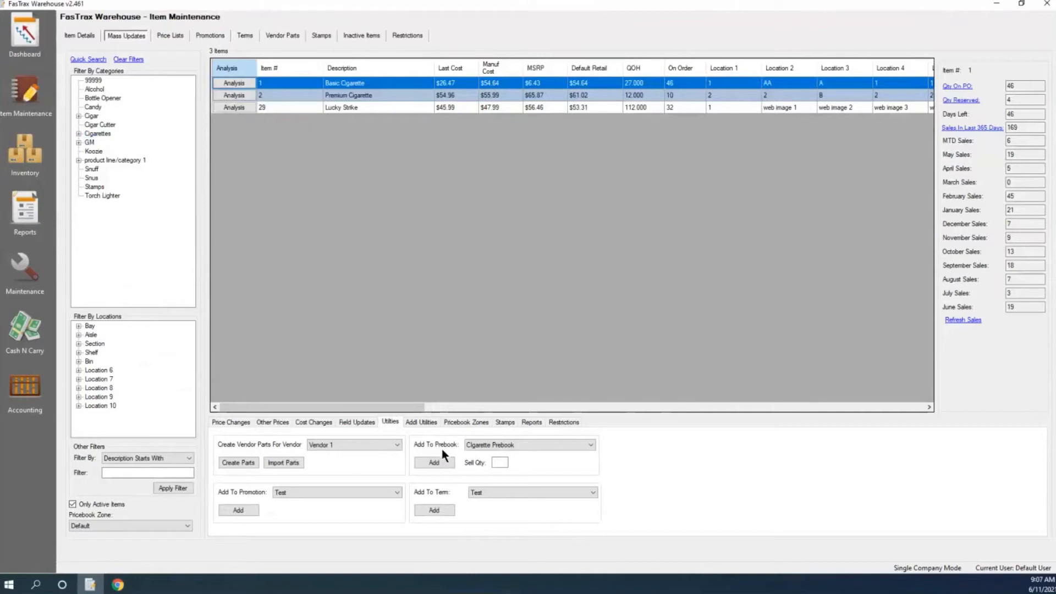
click(587, 443)
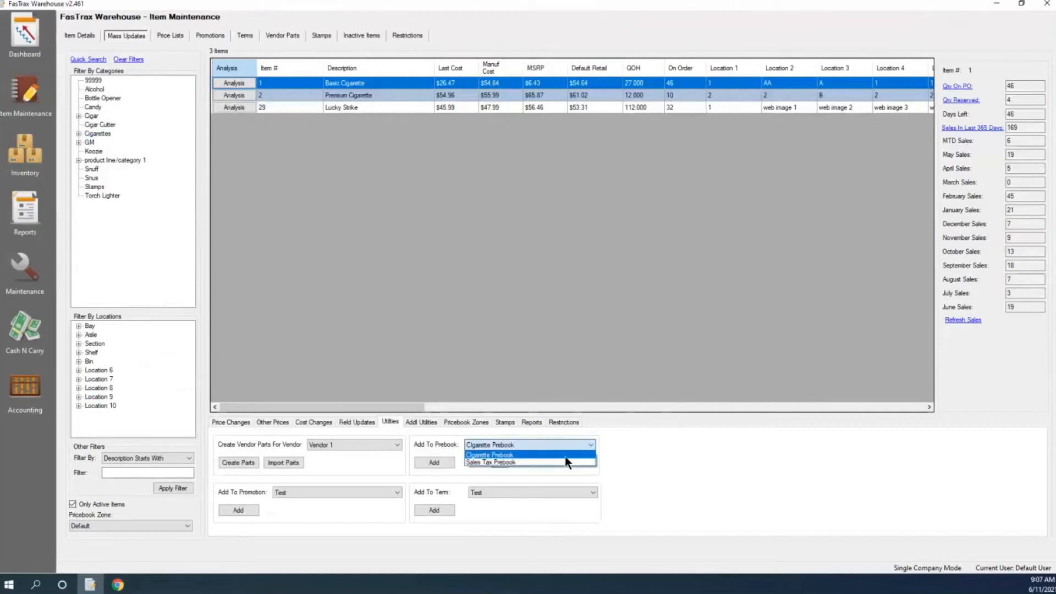
click(516, 458)
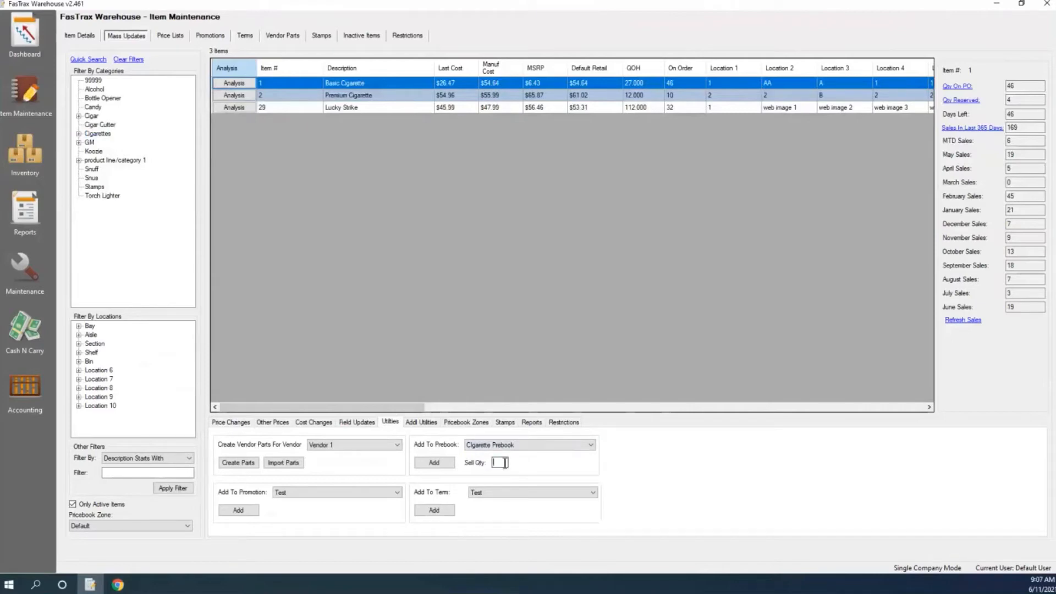
text(2)
click(431, 462)
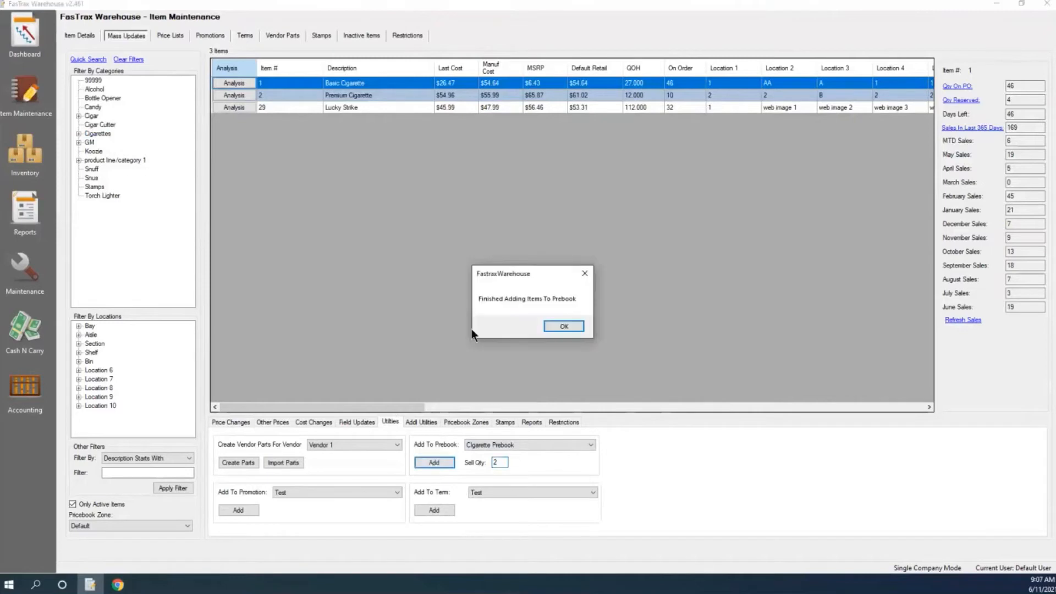
click(567, 327)
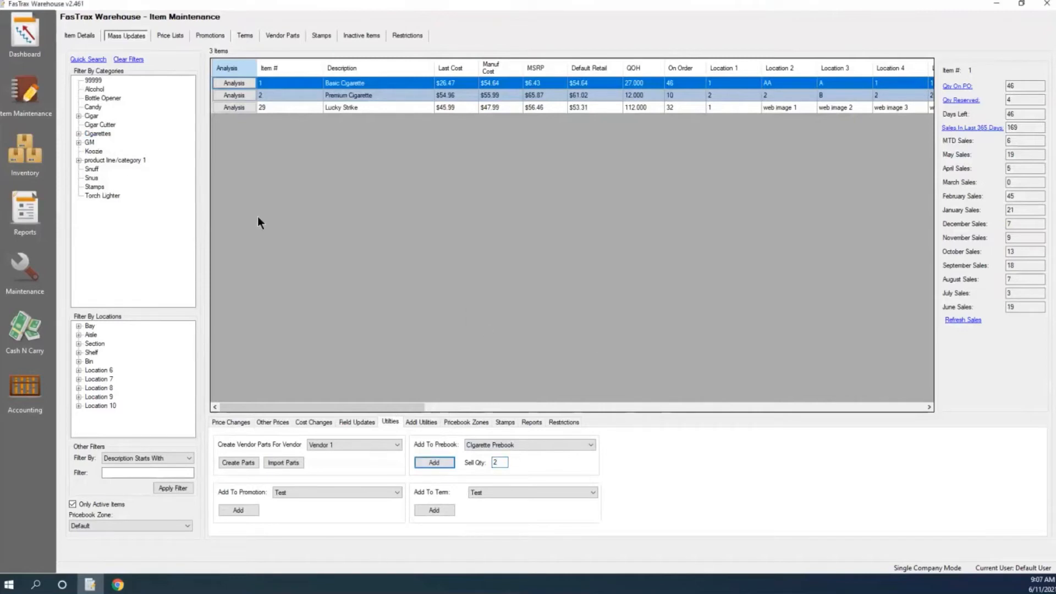
Review the items, quantities and override prices listed in the Cigarette Prebook, then close the list
click(32, 160)
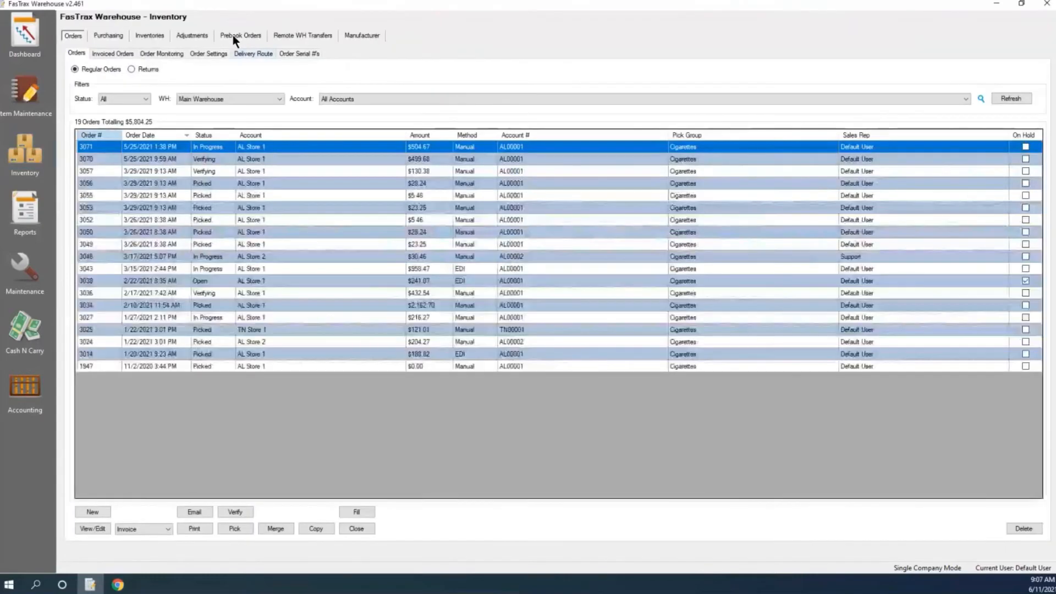
click(233, 35)
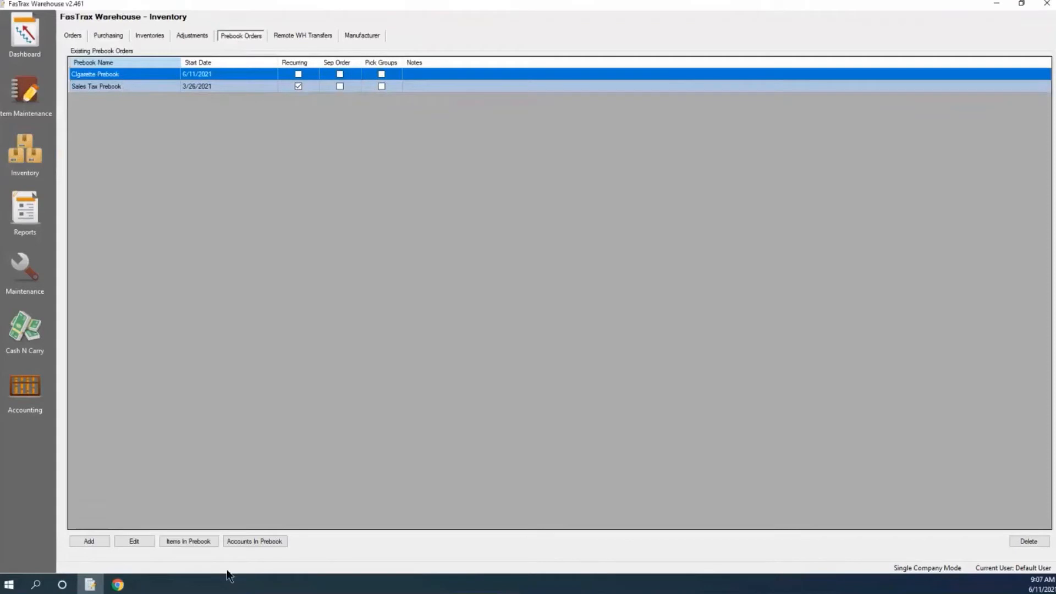
click(182, 542)
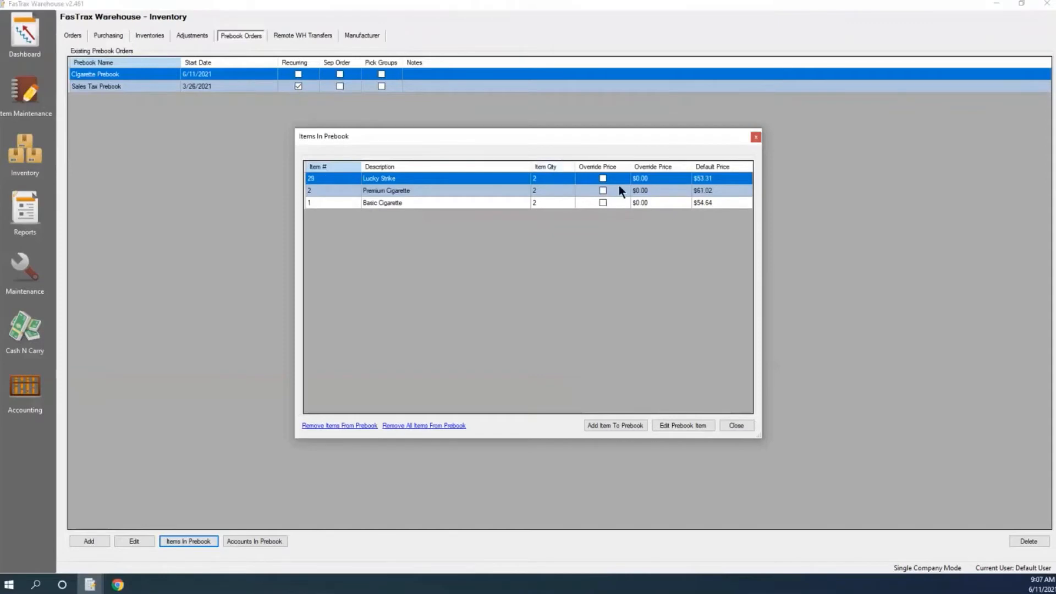
click(757, 137)
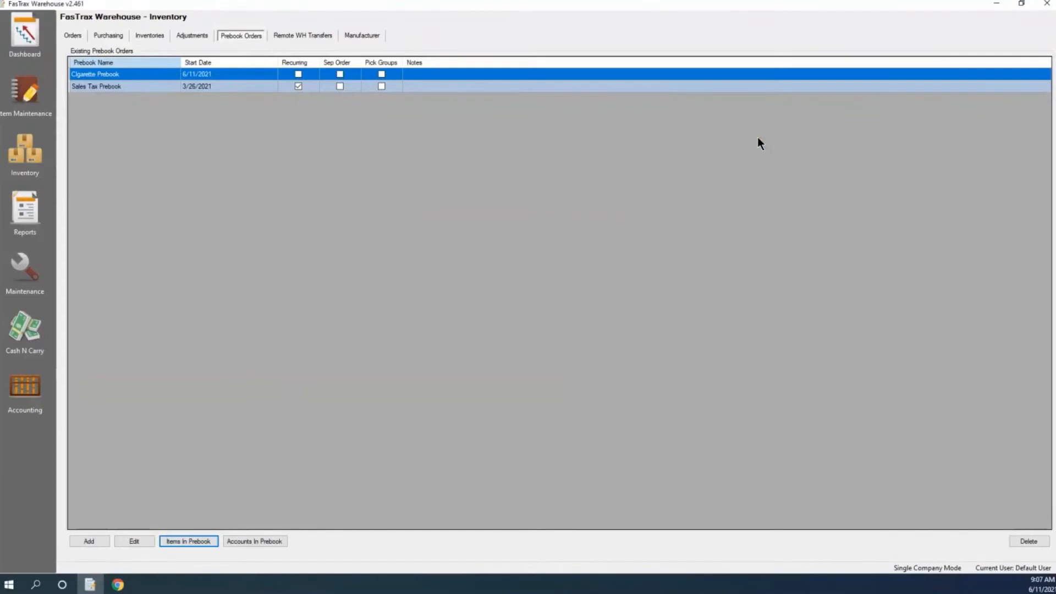
Add the Alabama account group to the Cigarette Prebook with the accounts' default tier and close the account list
click(256, 542)
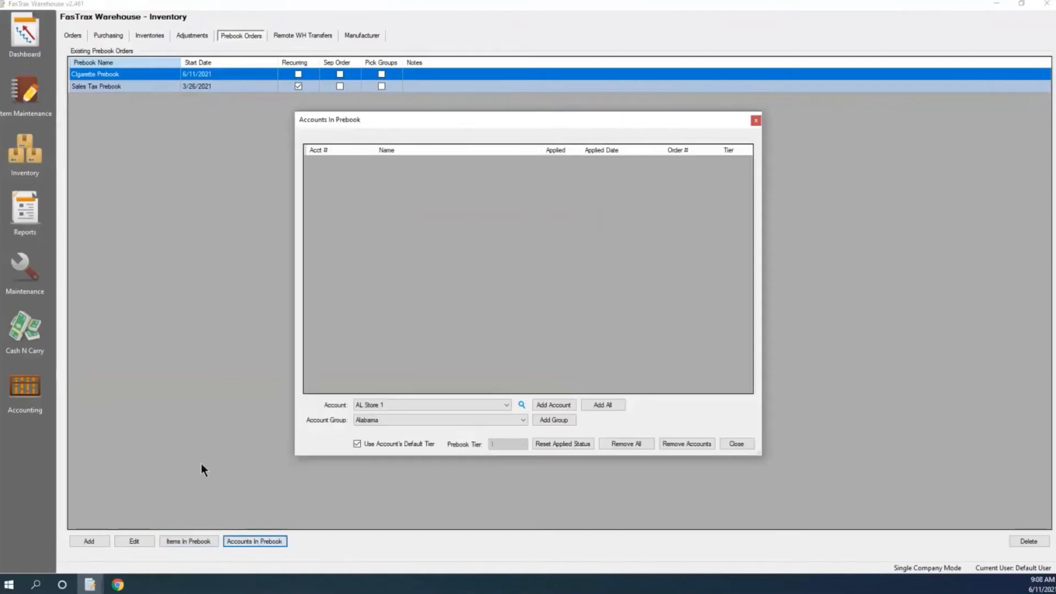
click(506, 405)
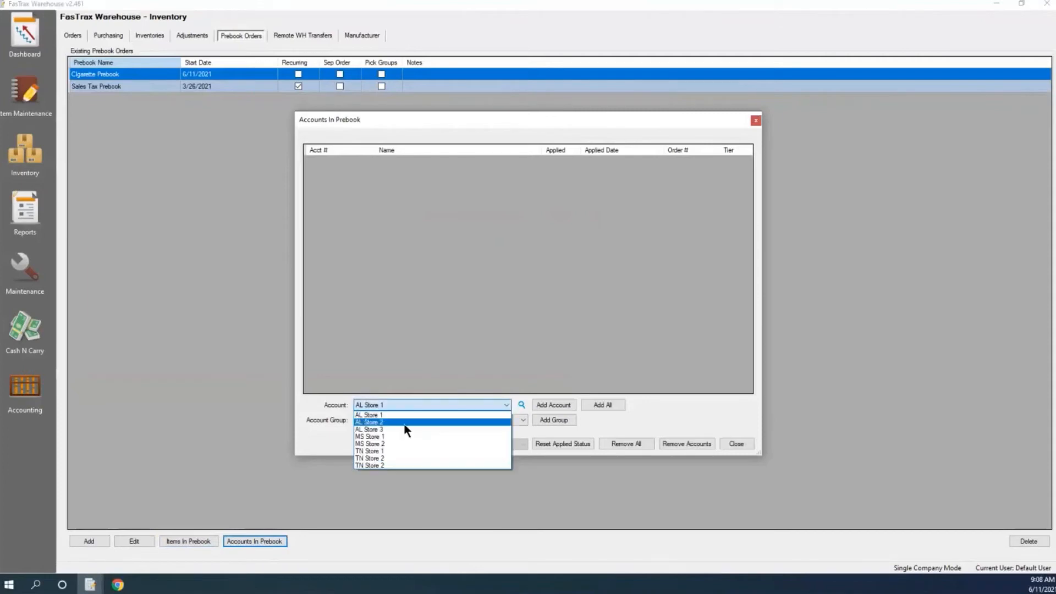
click(542, 406)
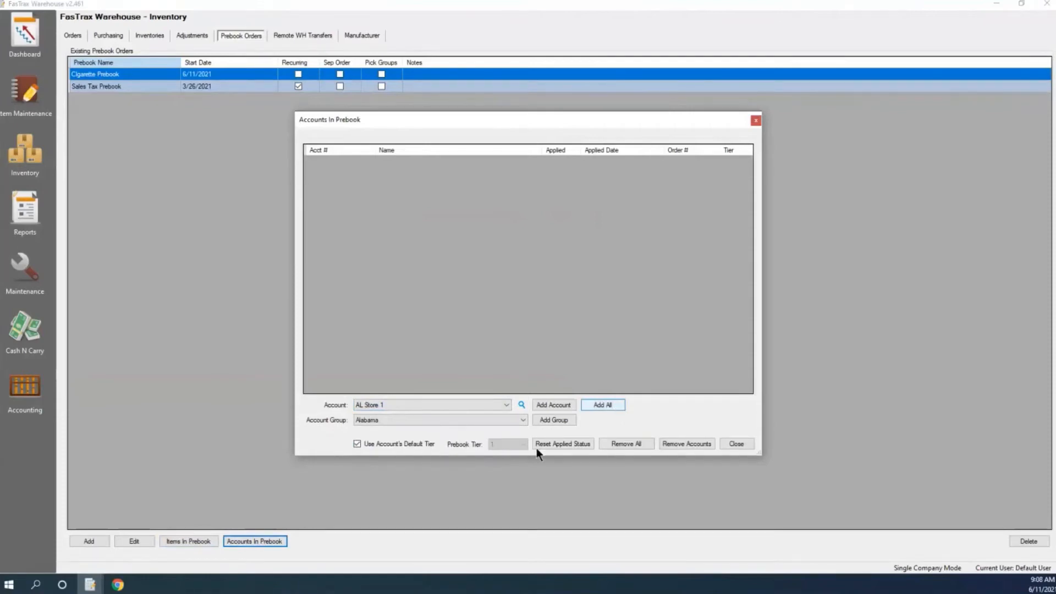
click(523, 421)
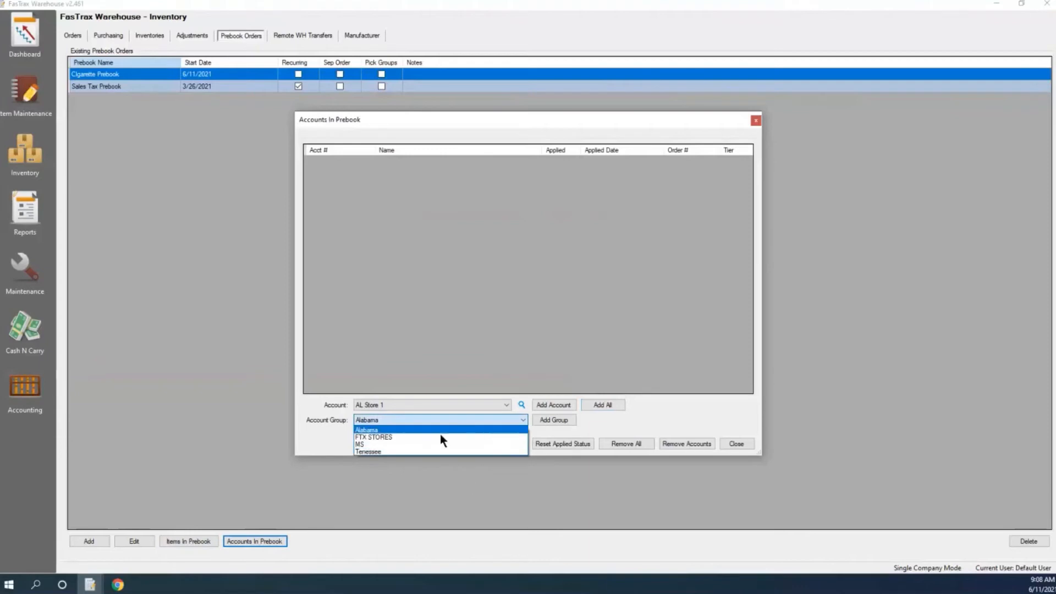
click(433, 431)
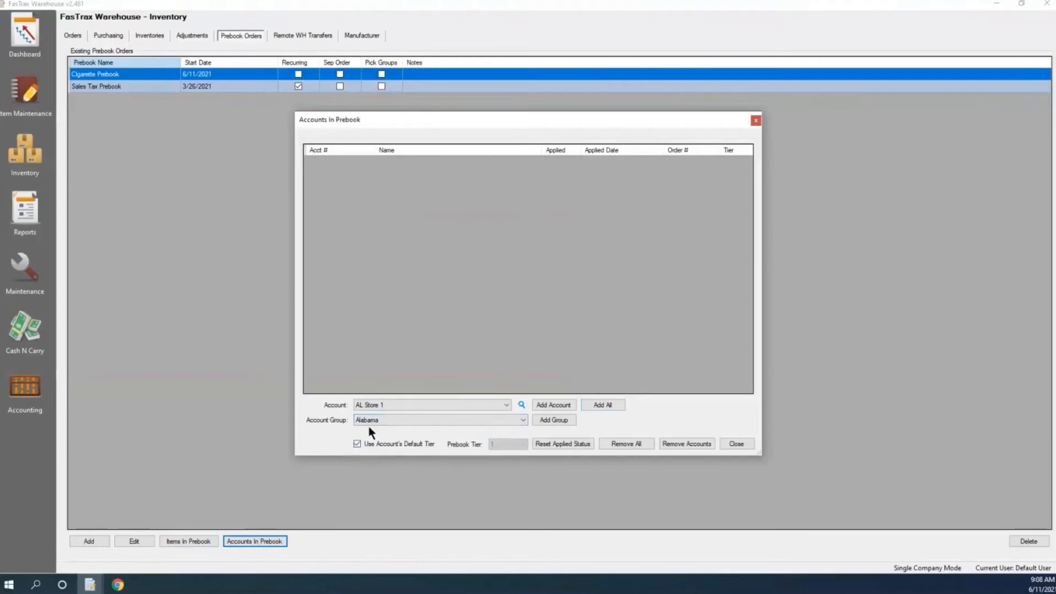
click(560, 420)
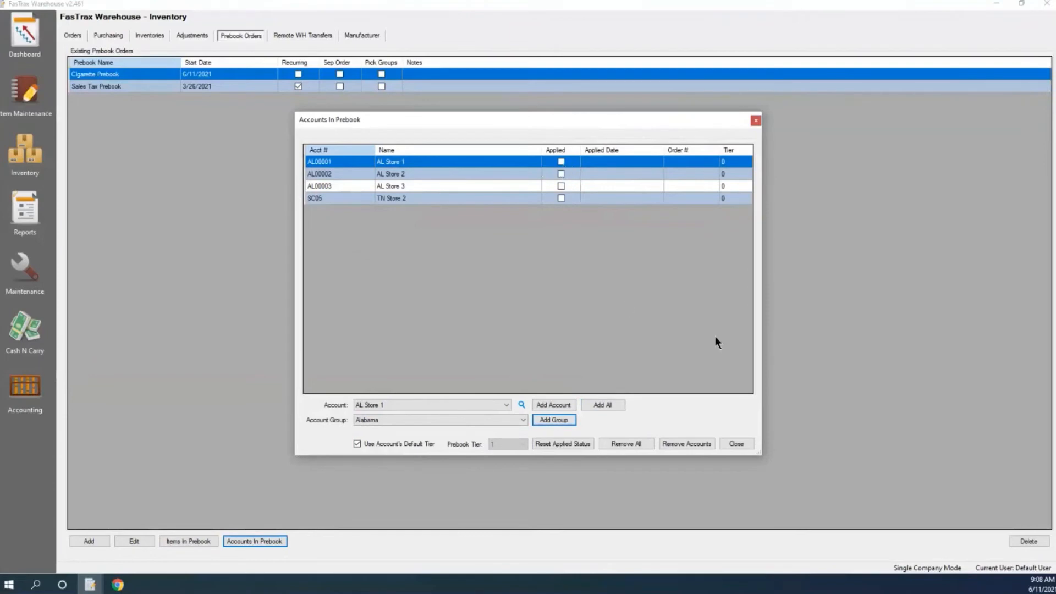
click(739, 446)
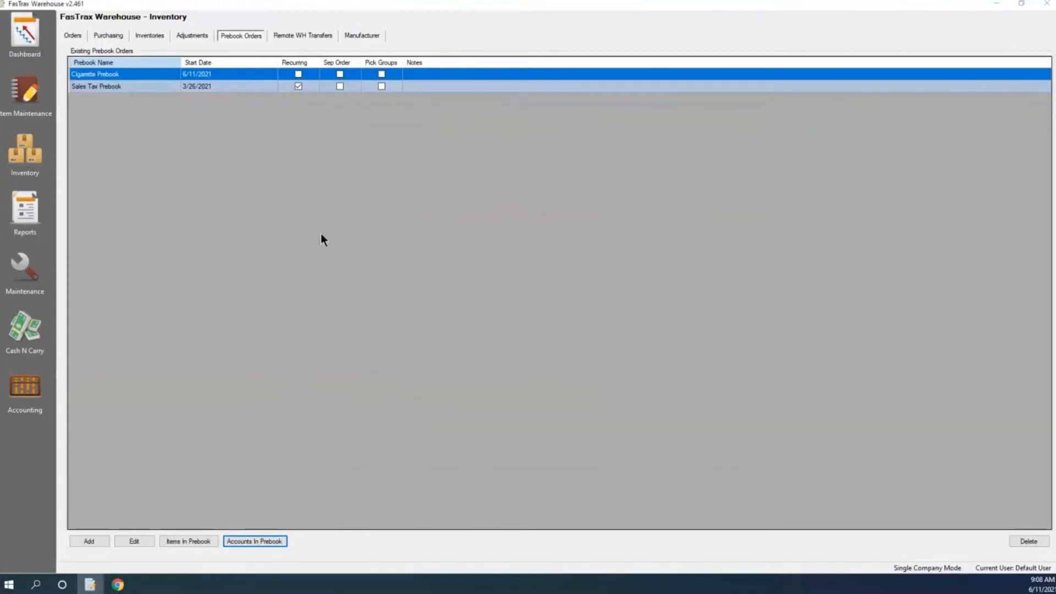
Create a new Main Warehouse order for AL Store 1 with Check For Prebooks enabled
click(35, 167)
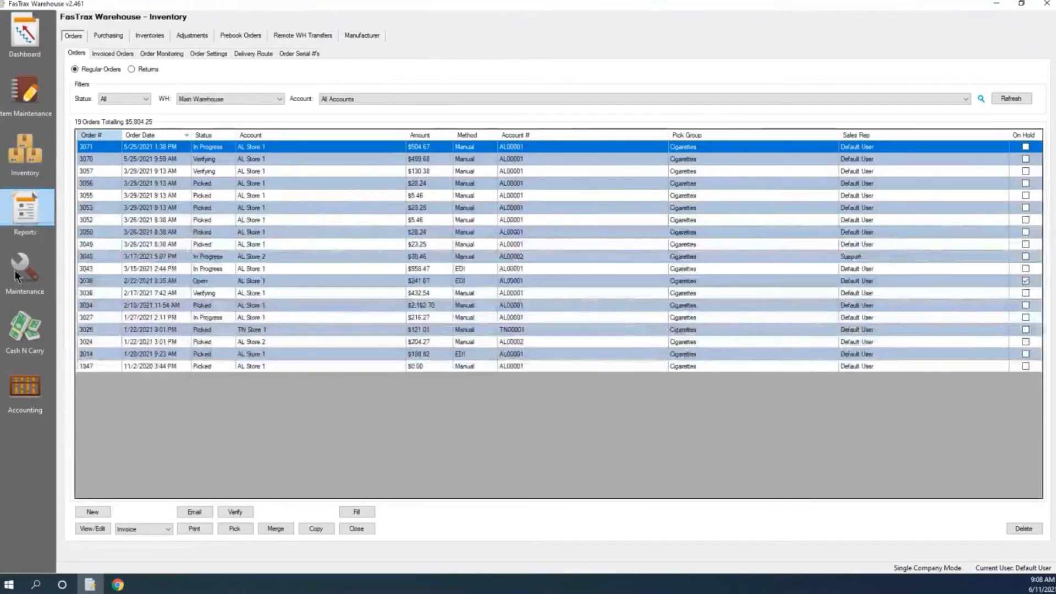
click(99, 509)
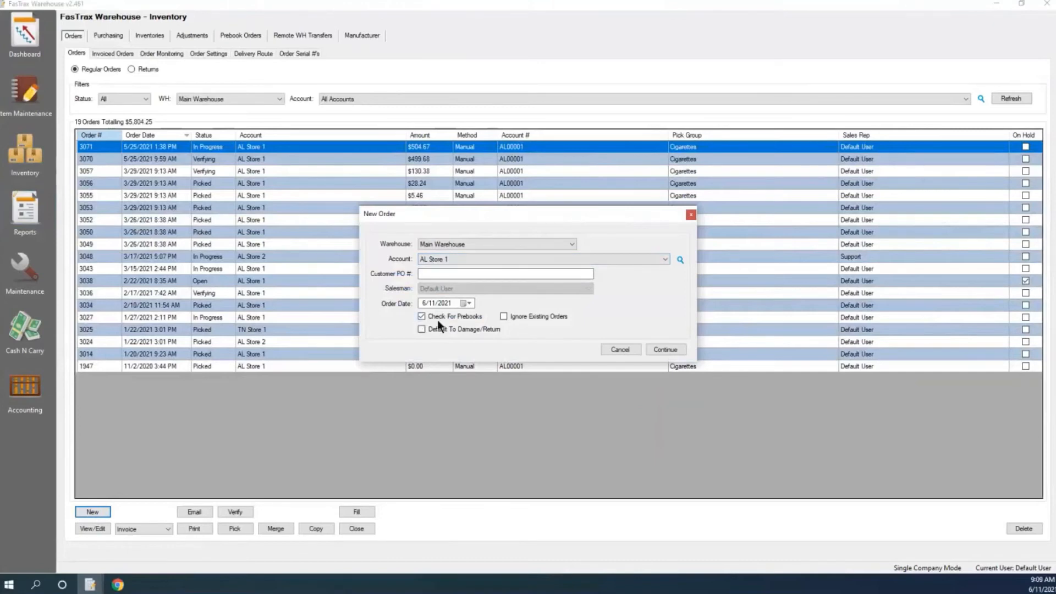
click(665, 350)
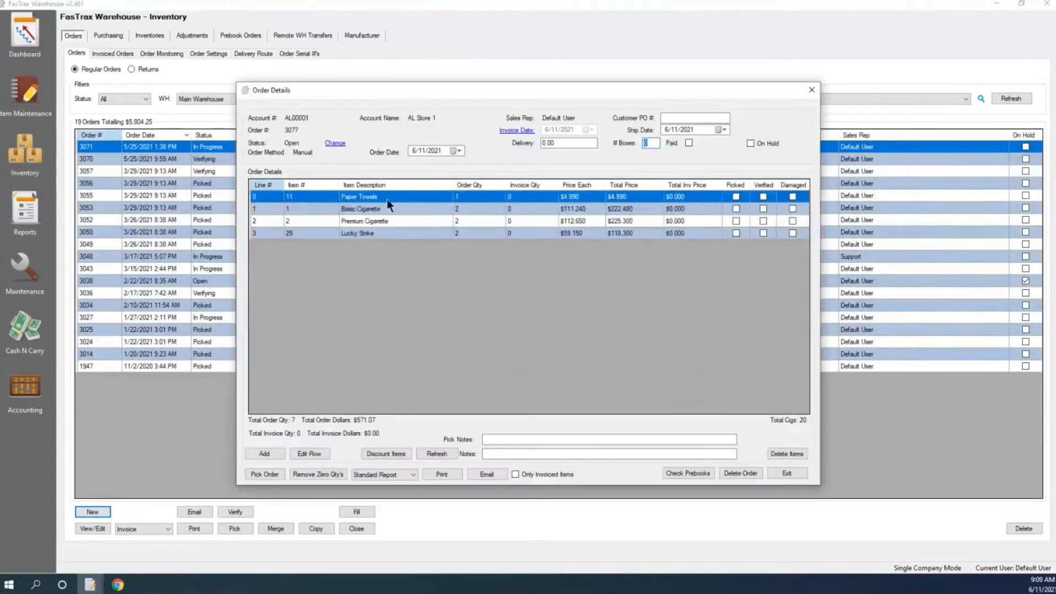
Examine the cigarette lines and their order quantities in the new order's details, then close the order
click(362, 217)
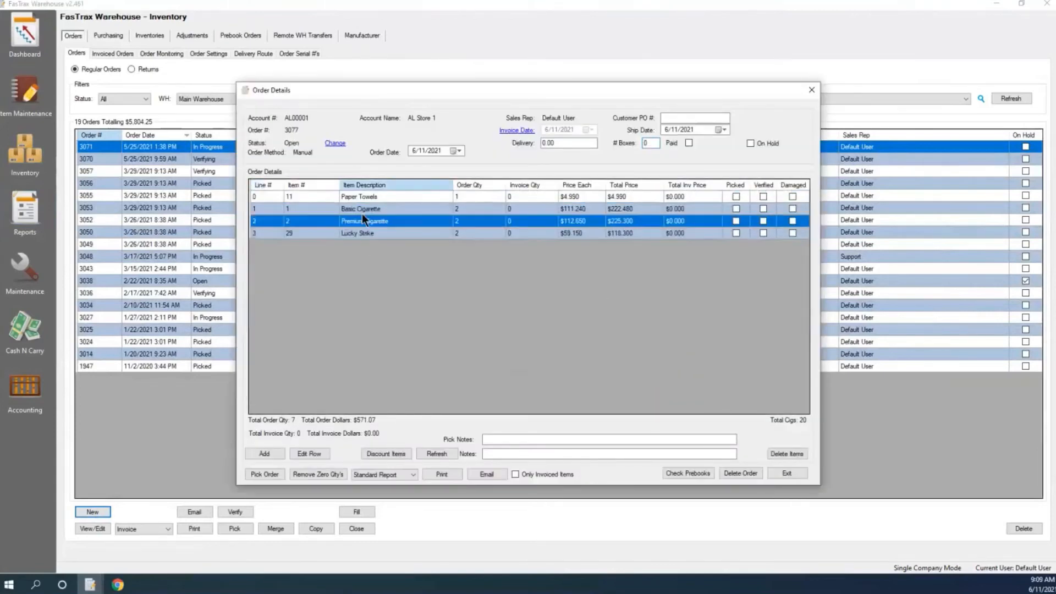
click(361, 211)
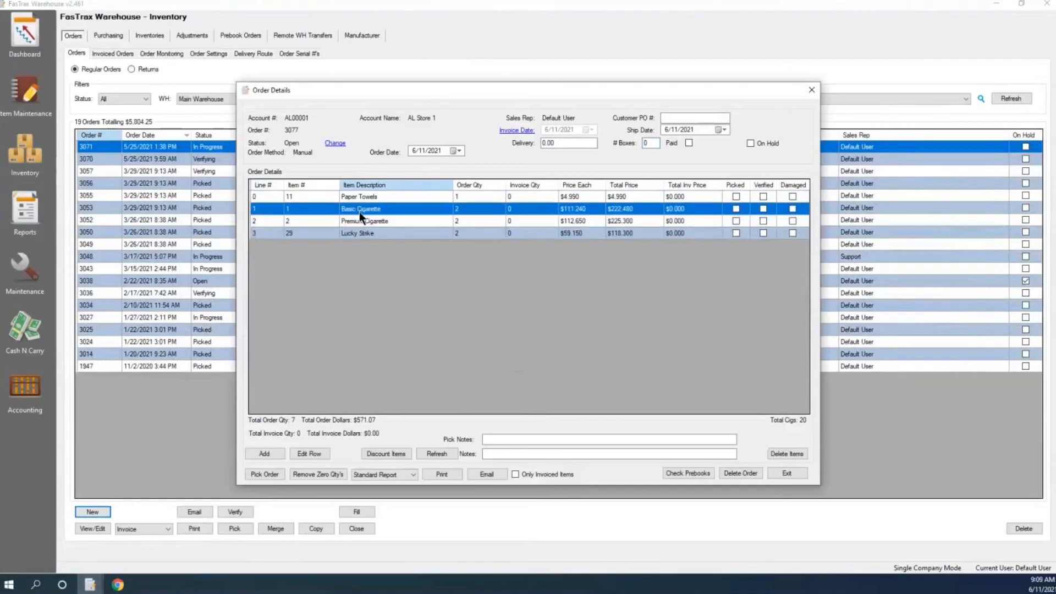
click(460, 220)
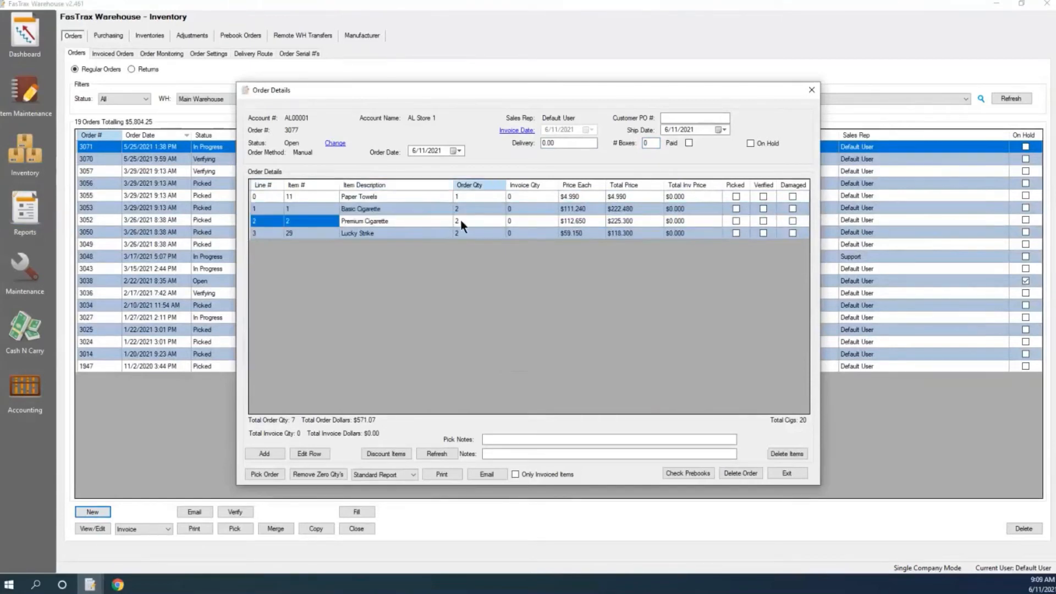
click(462, 231)
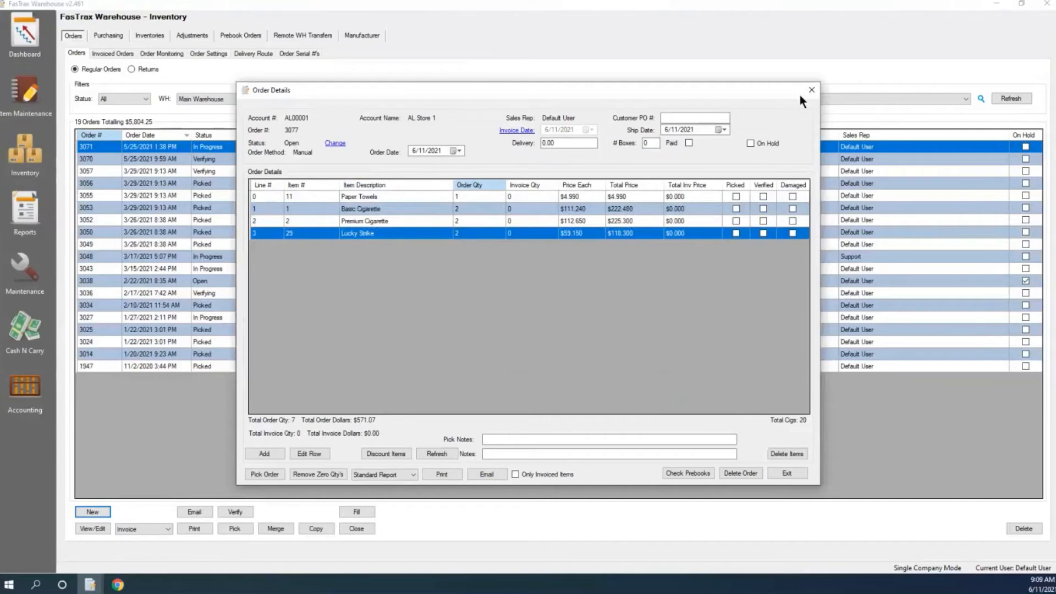
click(816, 88)
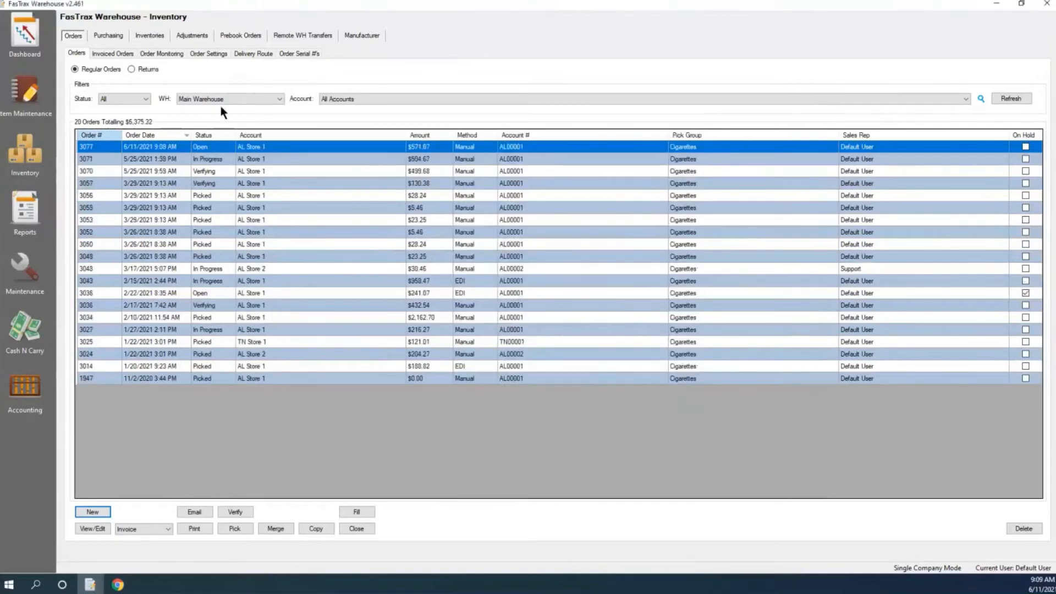
Check the applied status of the accounts in the Cigarette Prebook and close the account list
click(234, 33)
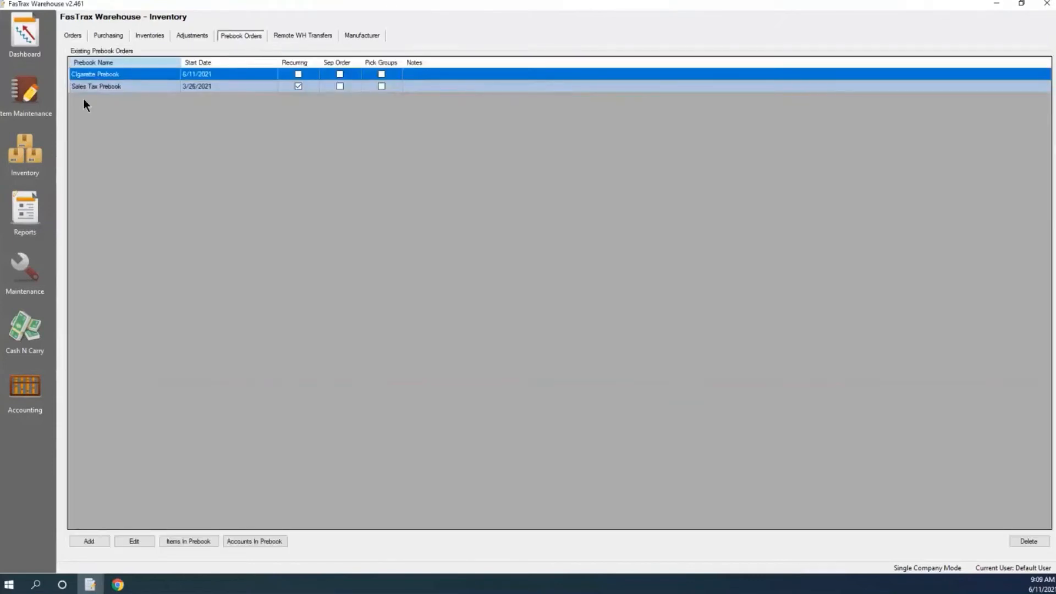
click(273, 545)
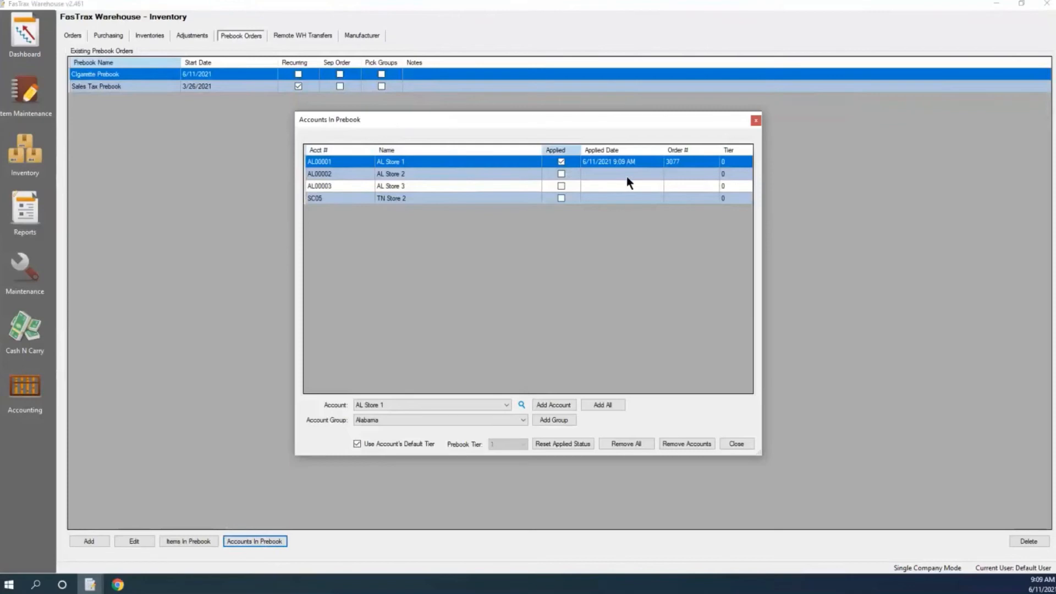
click(756, 121)
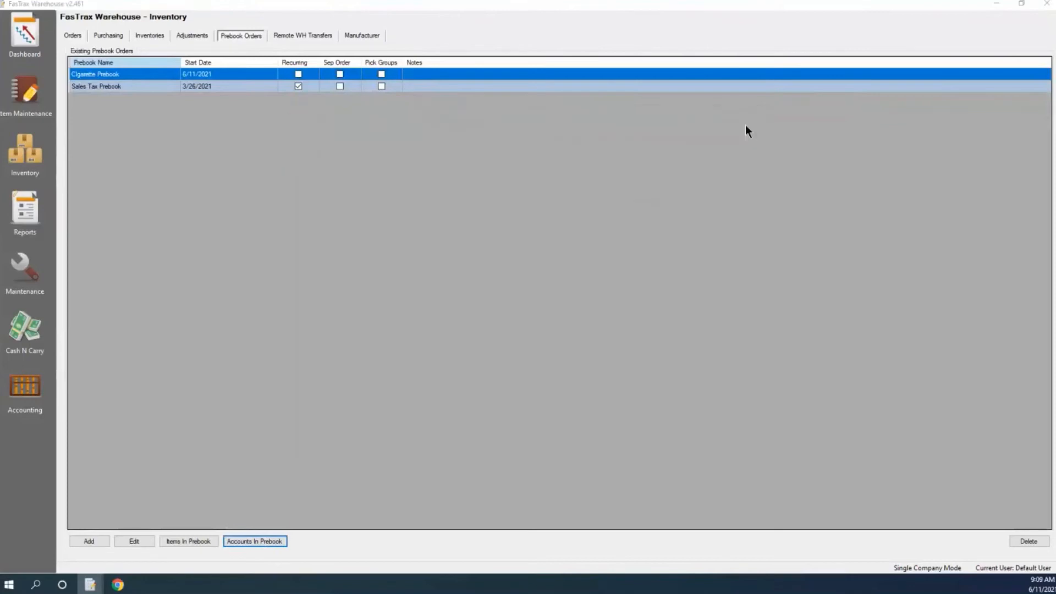
Create another order for AL Store 1 with Check For Prebooks enabled, check its lines and close it
click(72, 35)
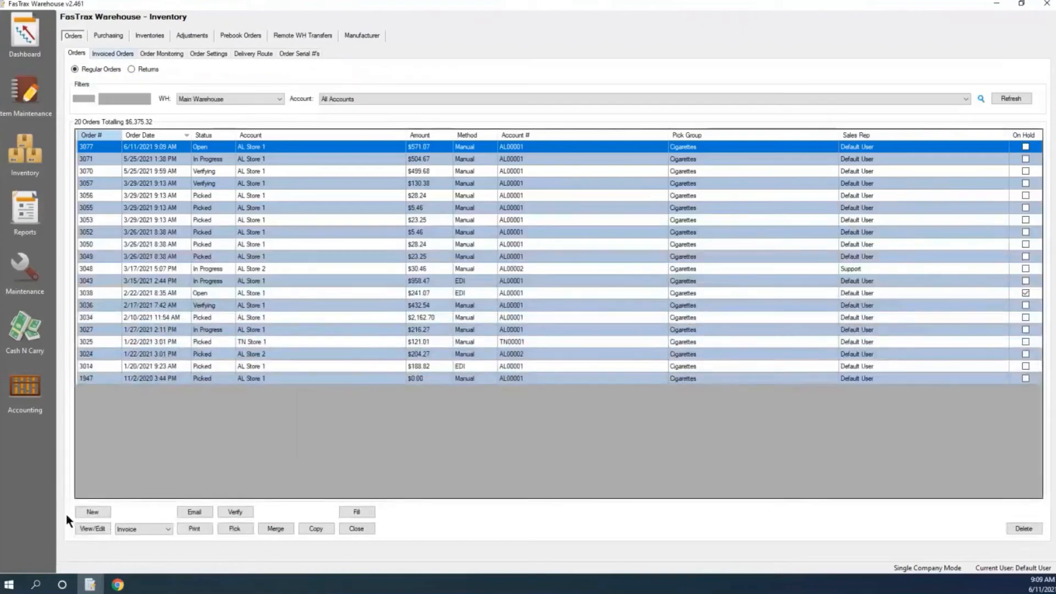
click(88, 512)
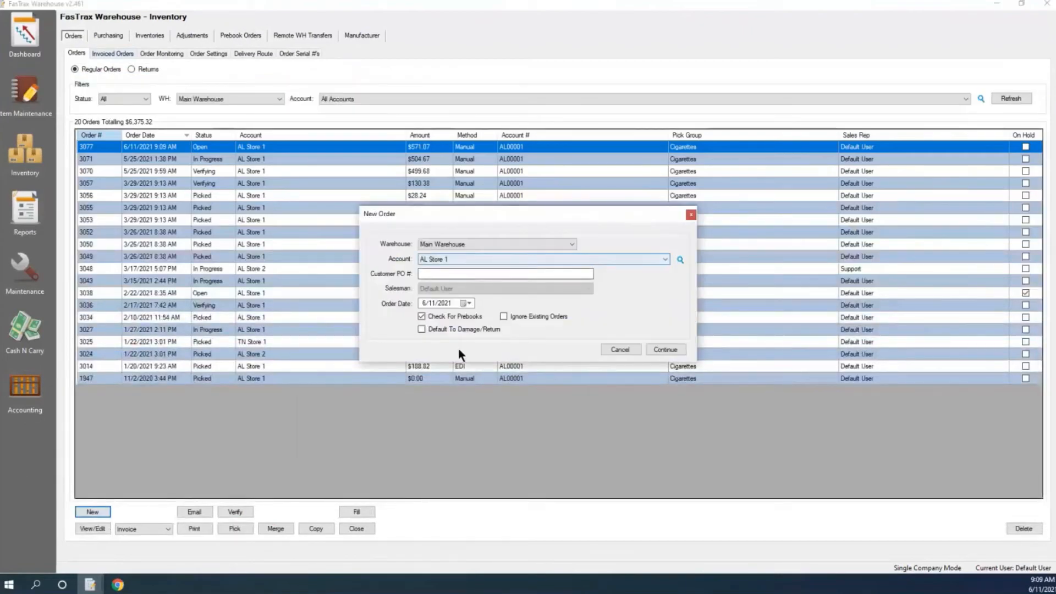
click(663, 349)
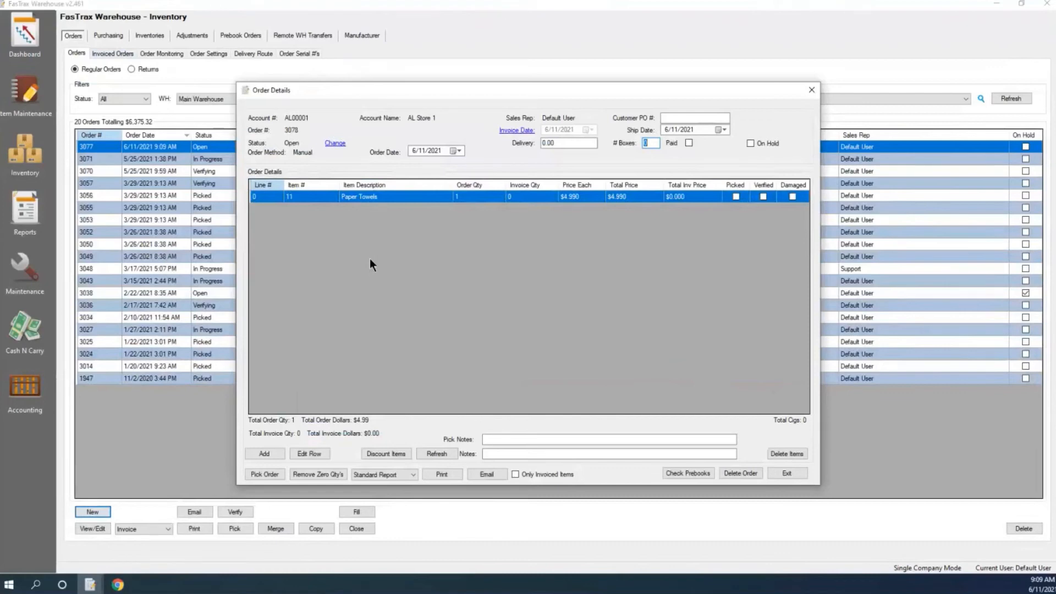
click(812, 93)
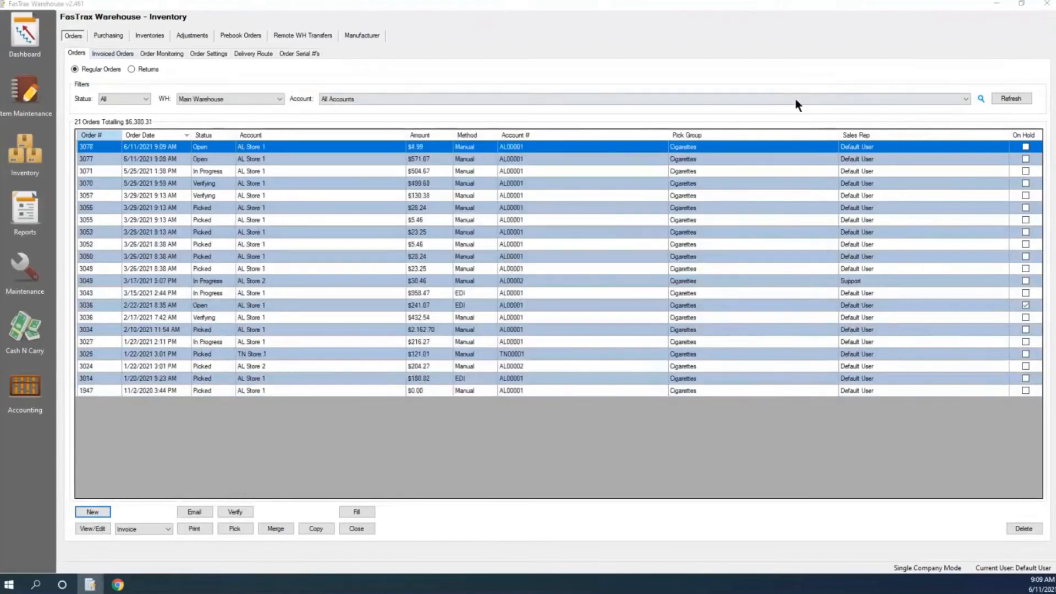
Edit the Cigarette Prebook to create a separate order and save the change
click(235, 34)
click(225, 74)
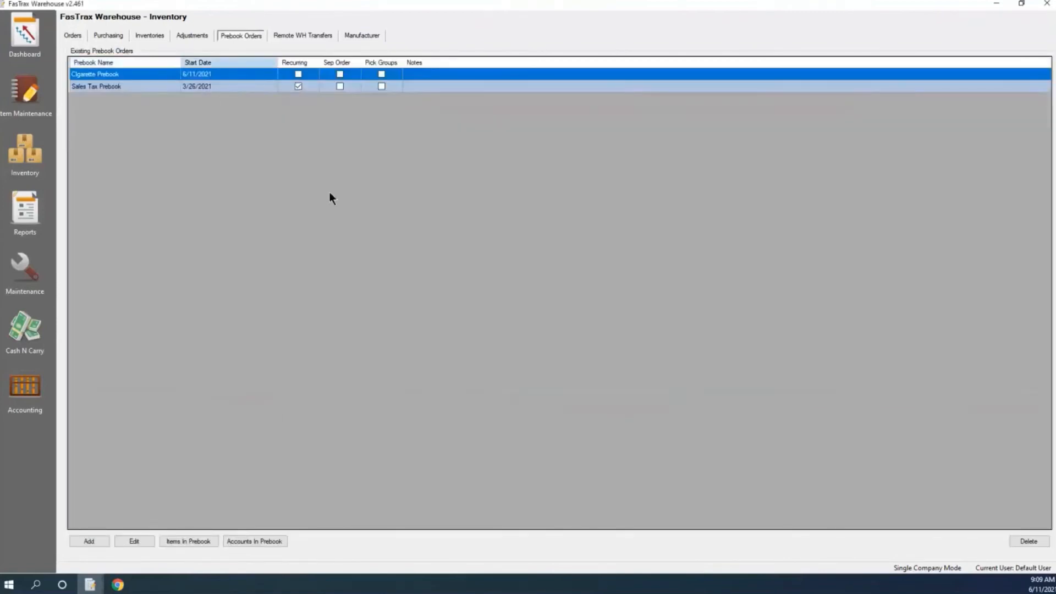
click(134, 540)
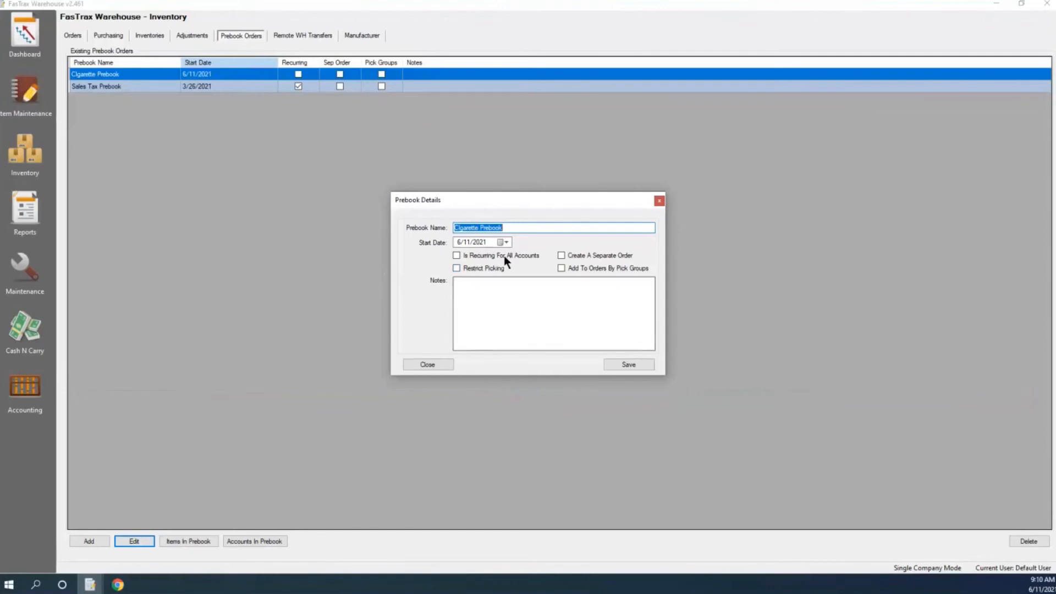
click(562, 255)
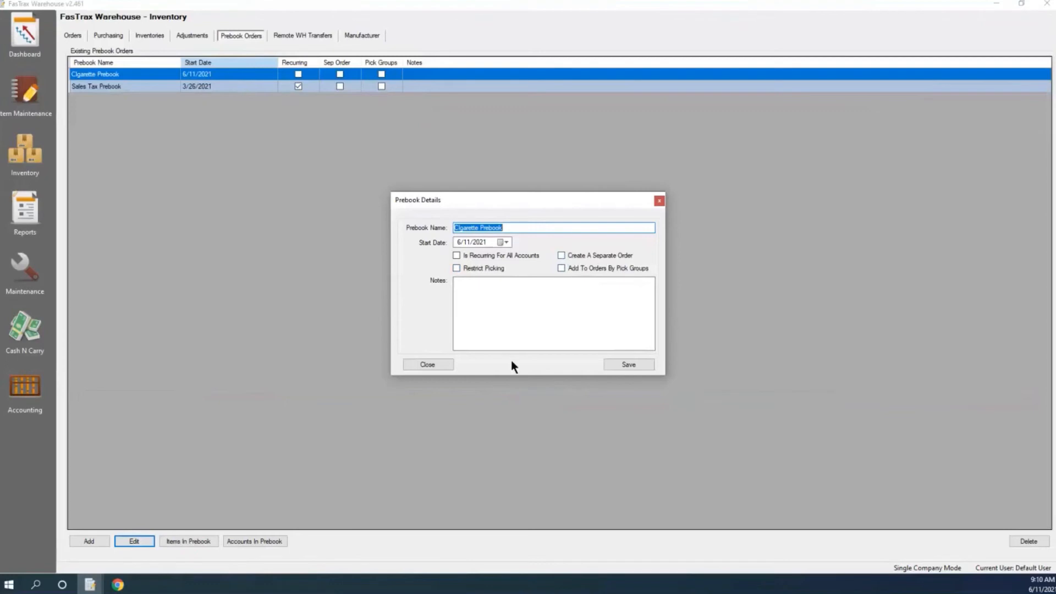
click(632, 365)
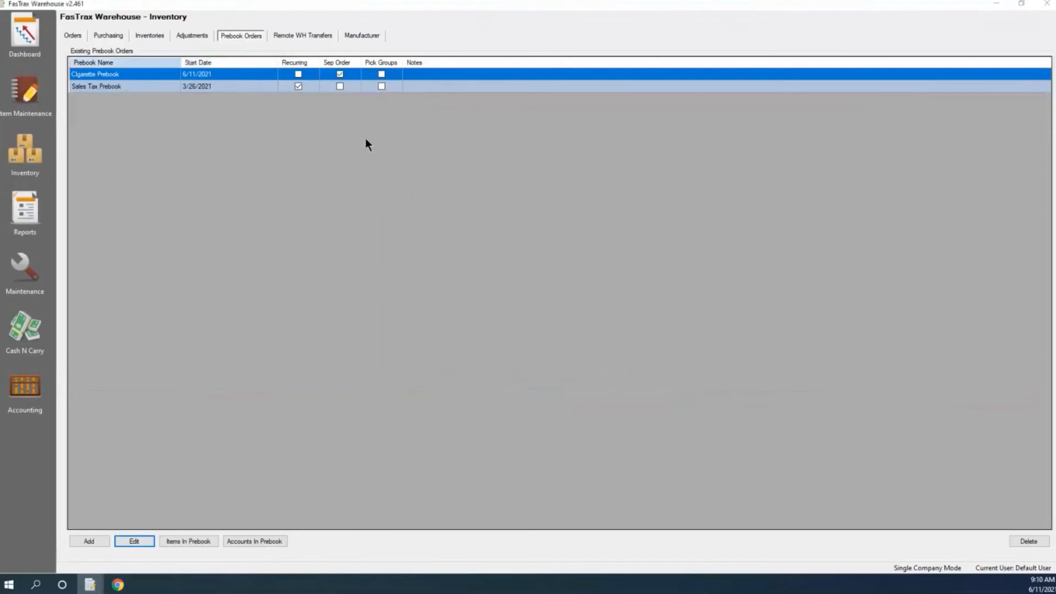
click(339, 73)
click(89, 541)
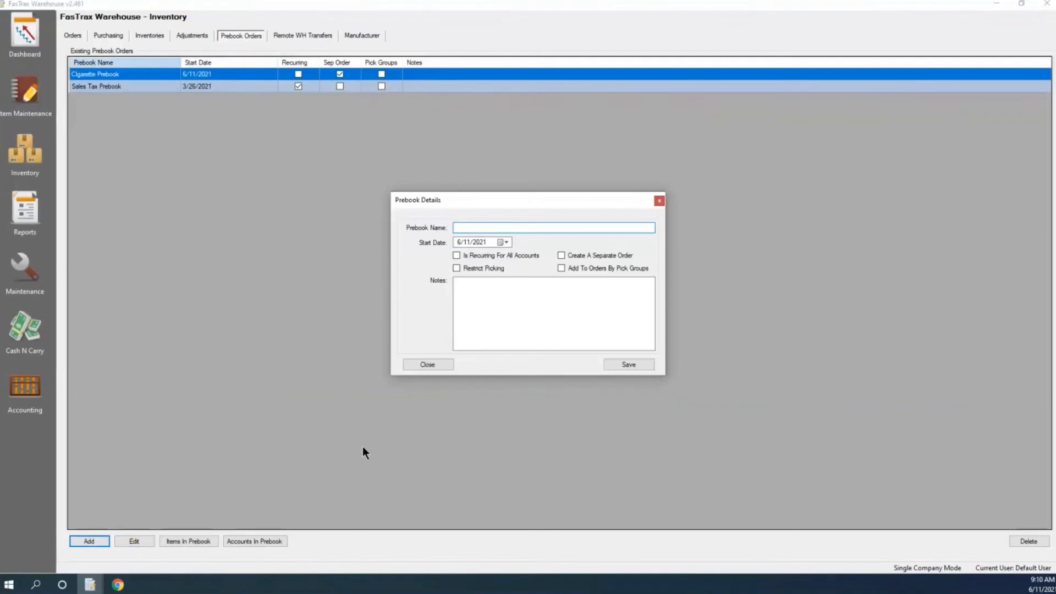
click(436, 365)
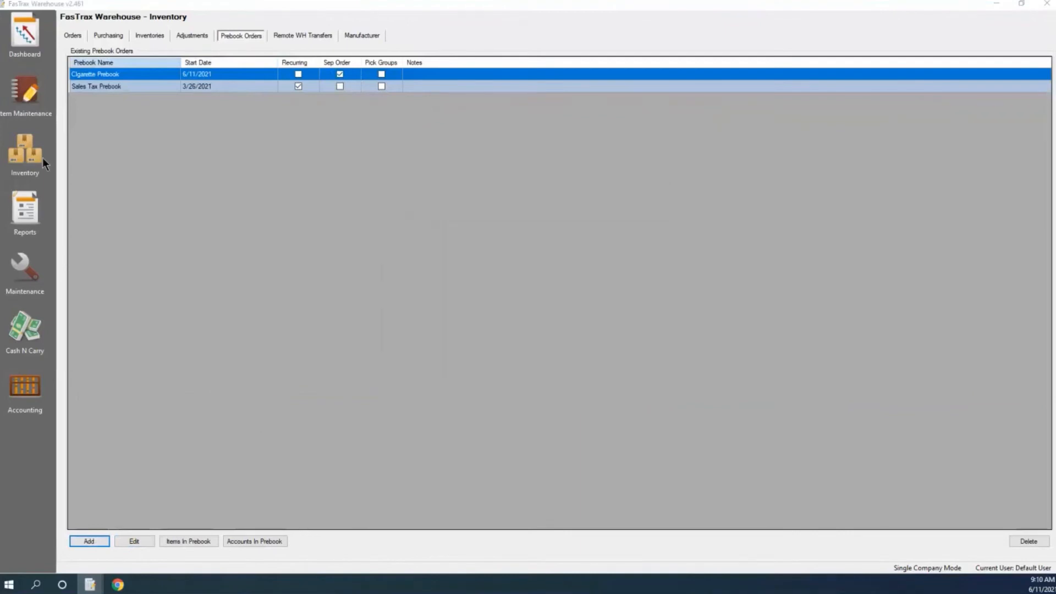
Create a new order for AL Store 2 in the Main Warehouse with Check For Prebooks enabled
click(34, 150)
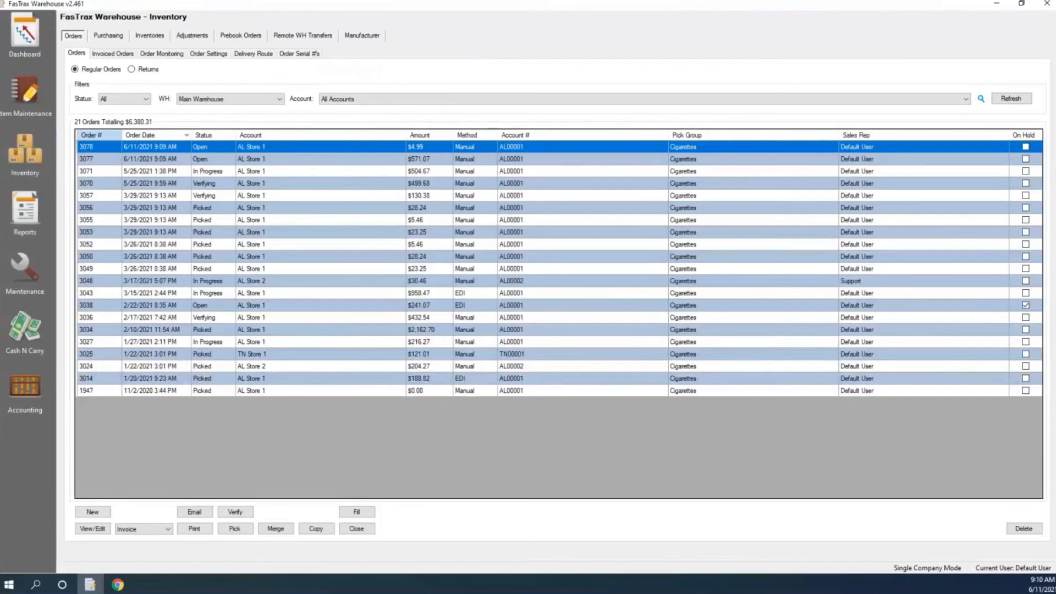
click(92, 511)
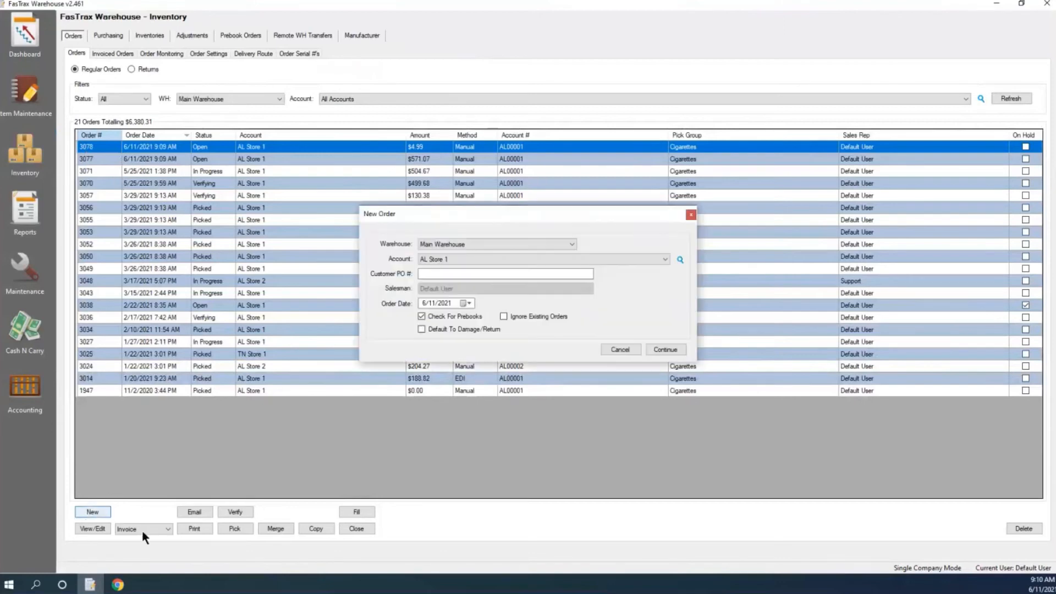
click(477, 260)
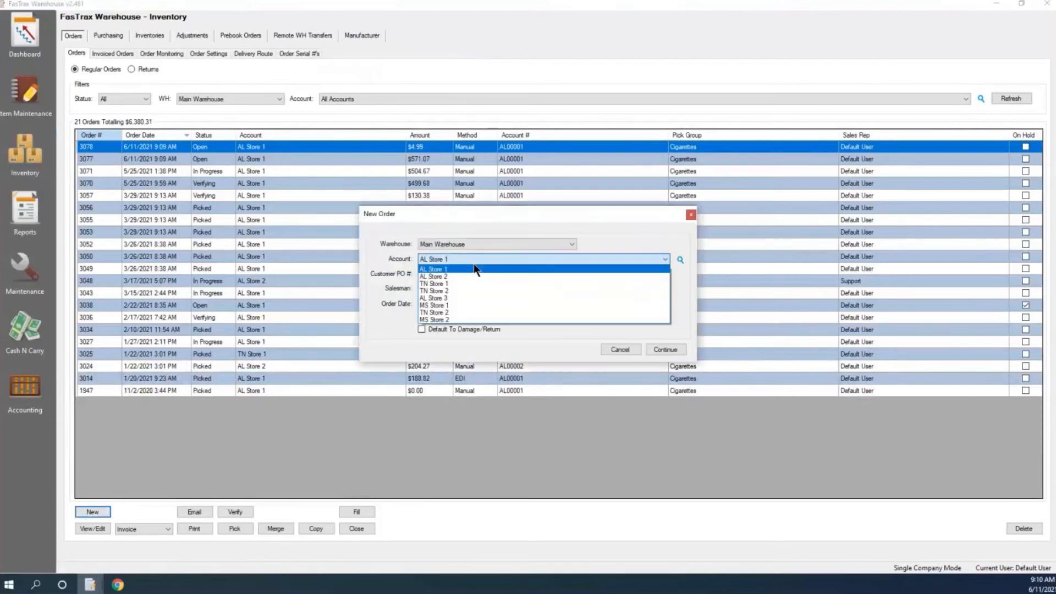
click(463, 277)
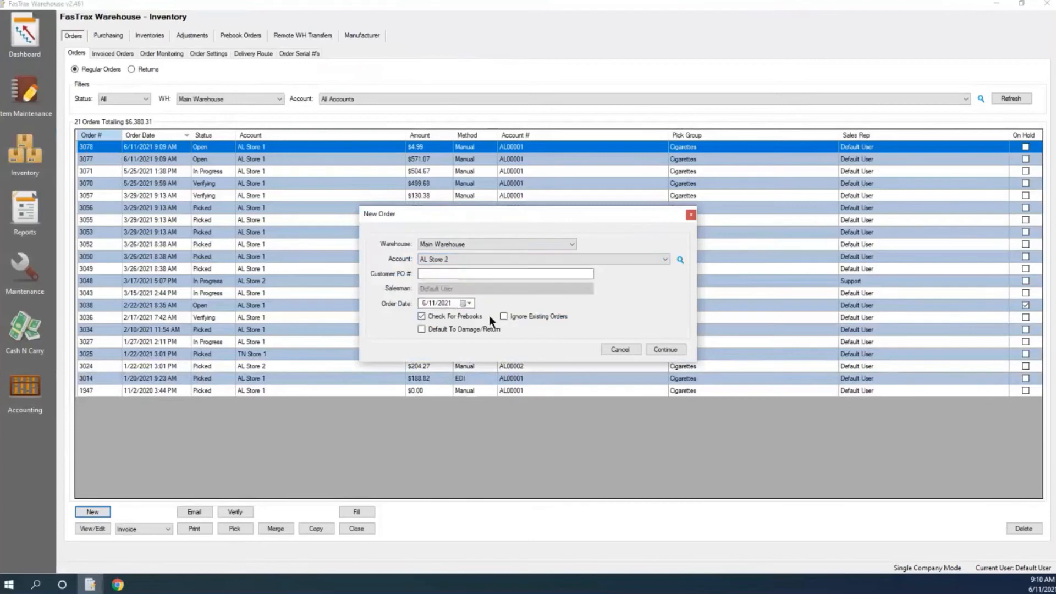
click(665, 349)
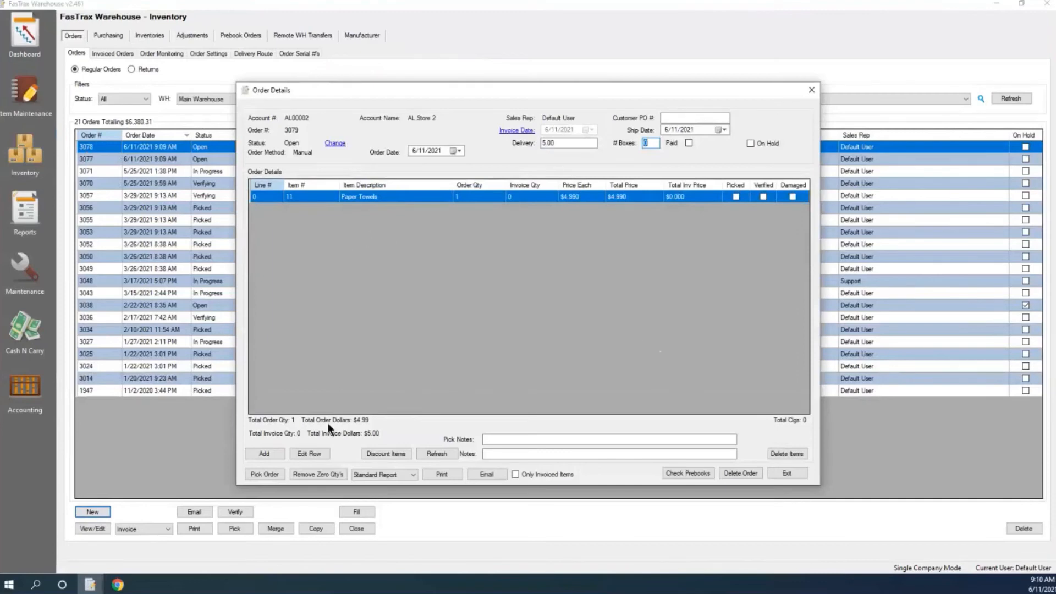
Add item 3, Premium Cigar, with order quantity 1 to the AL Store 2 order and close the order
click(259, 451)
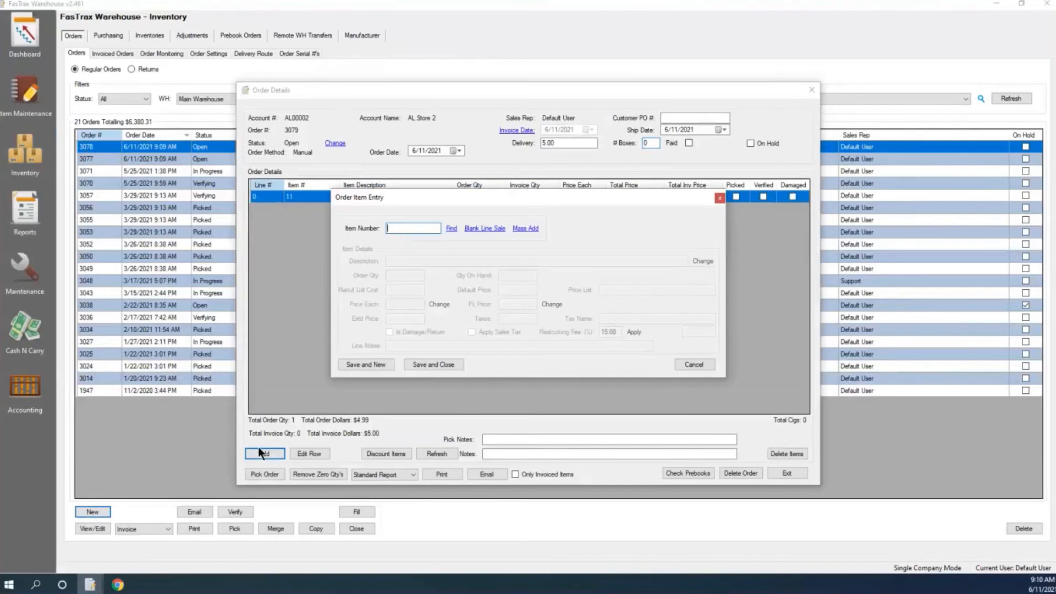
text(3)
key(Return)
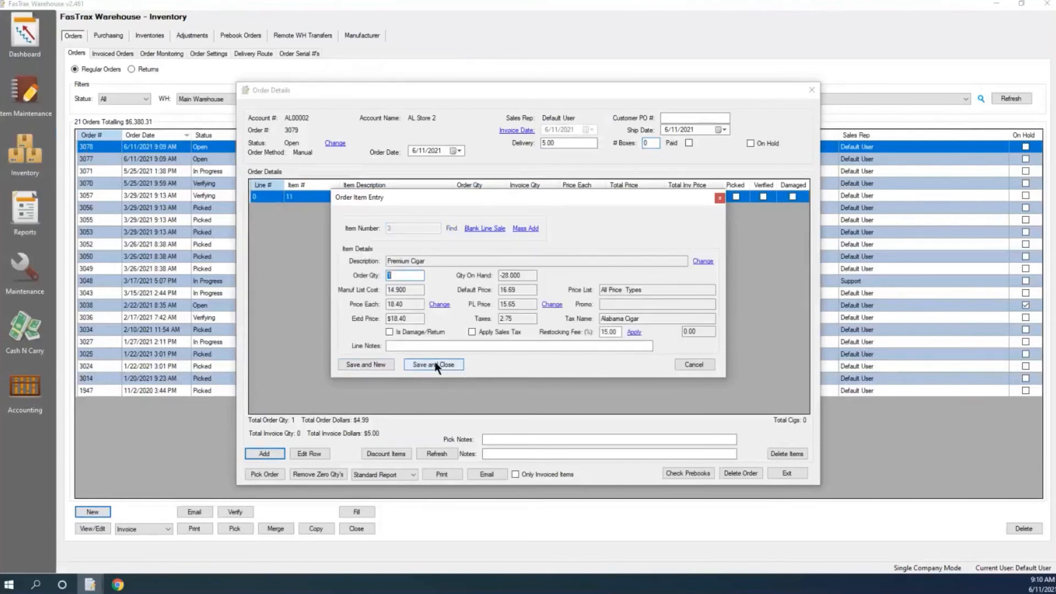
click(418, 364)
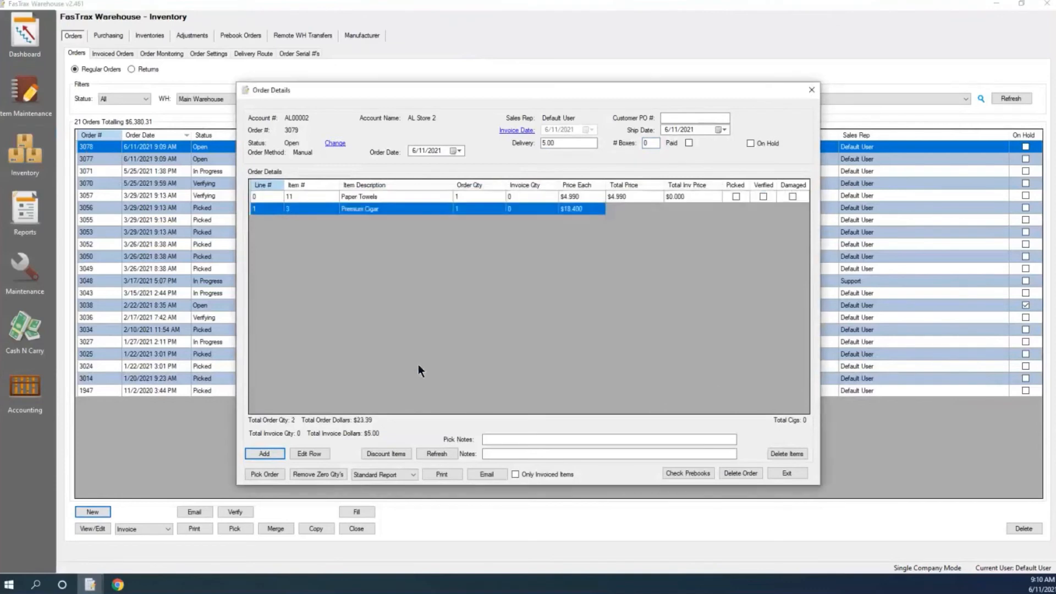
click(812, 90)
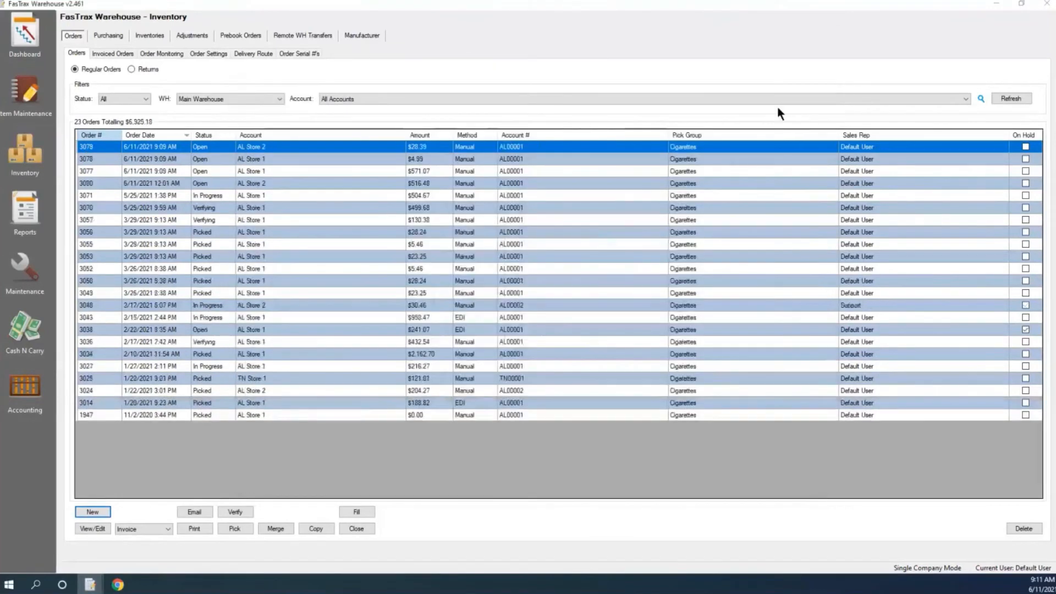
Refresh the order list, check the item lines in the newest AL Store 2 order and close it
click(1011, 99)
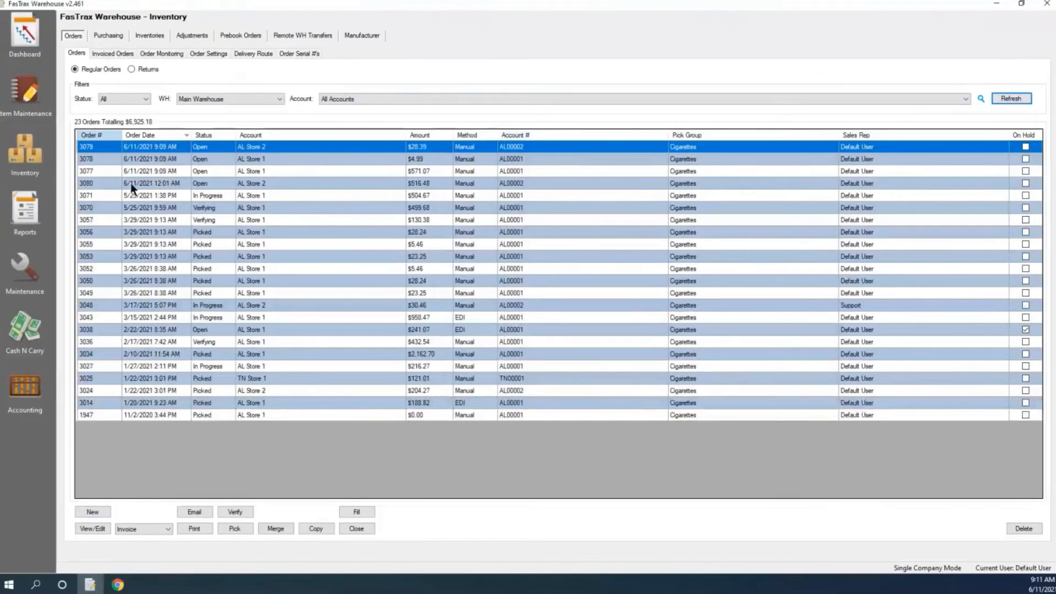
double_click(86, 149)
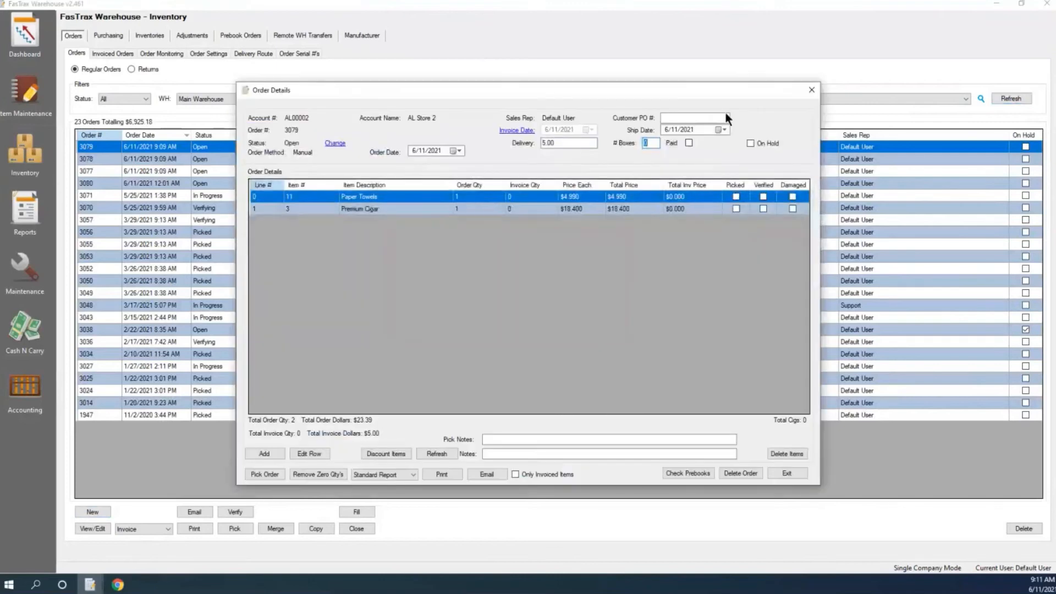
click(812, 89)
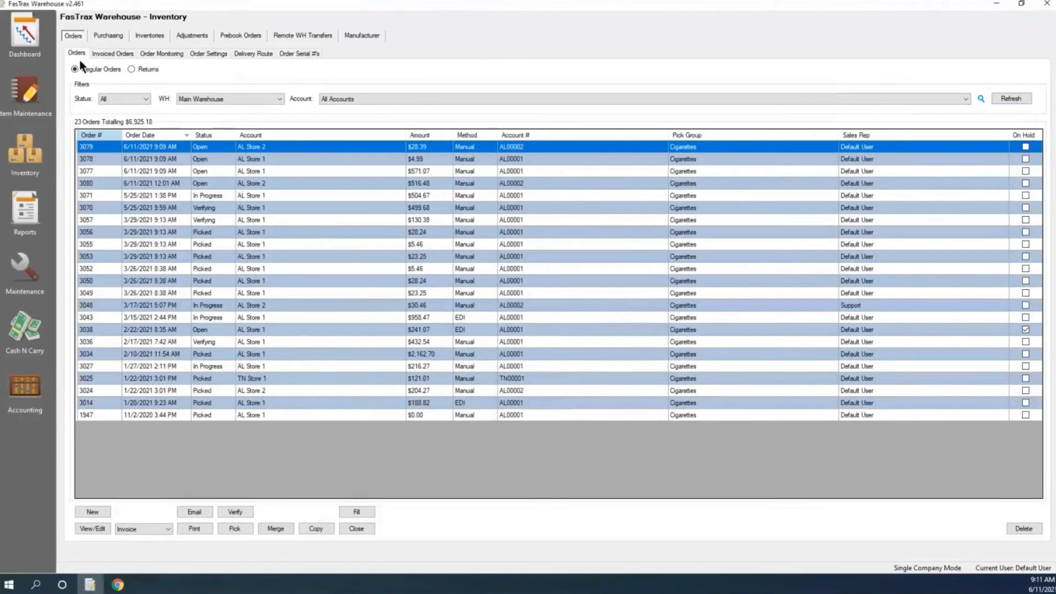
Review the separate-order and pick-group options in the Cigarette Prebook's details, then close them without saving
click(25, 138)
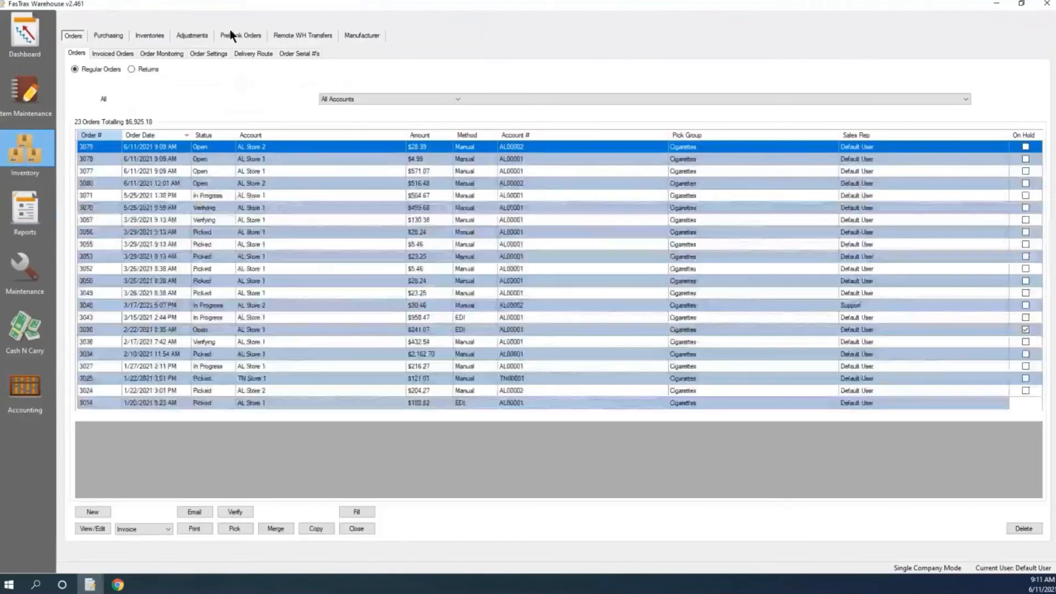
click(242, 36)
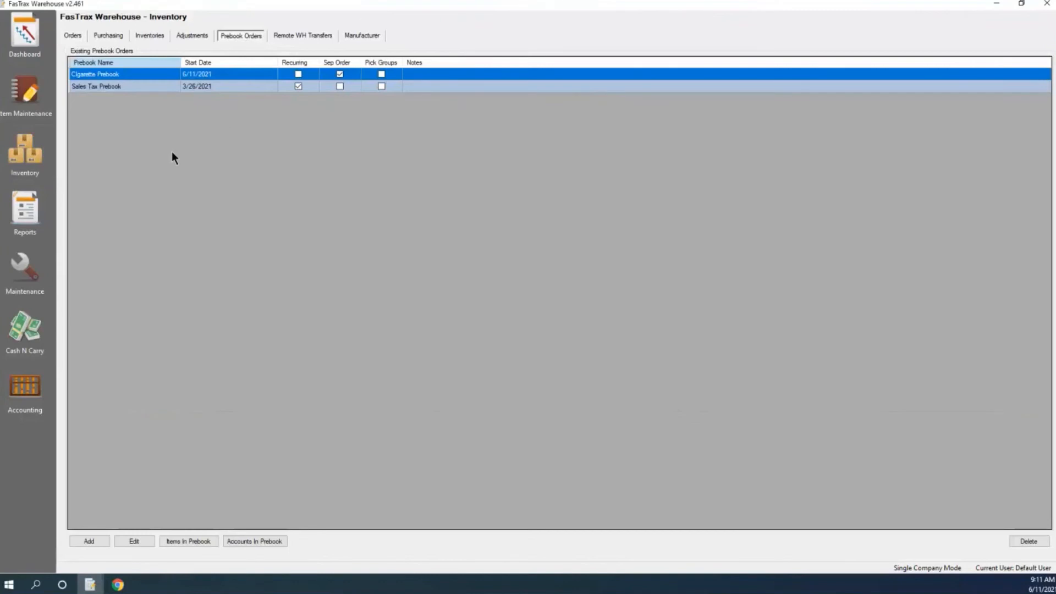
click(132, 541)
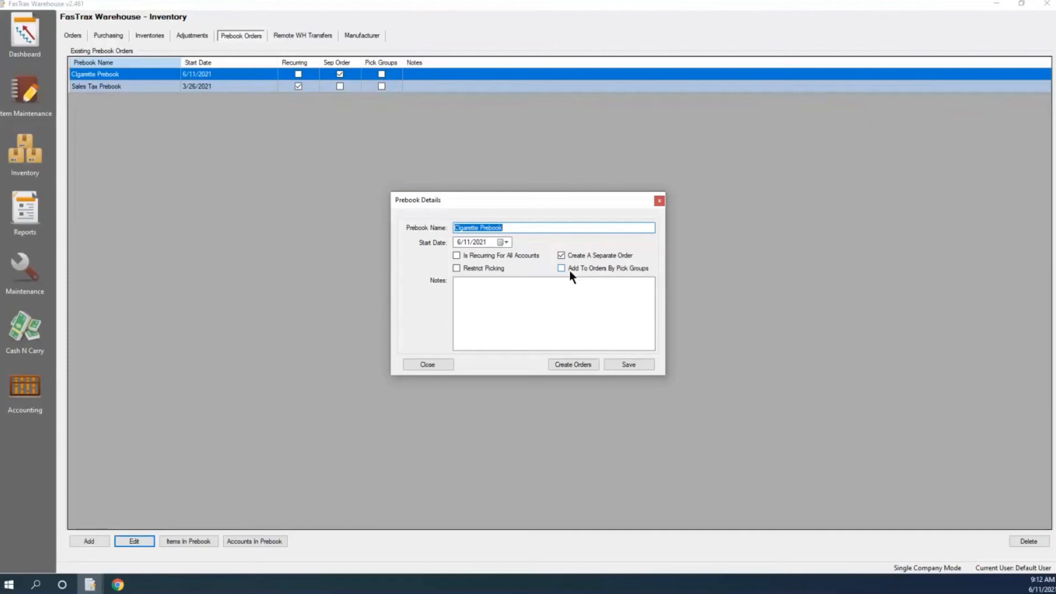
click(424, 365)
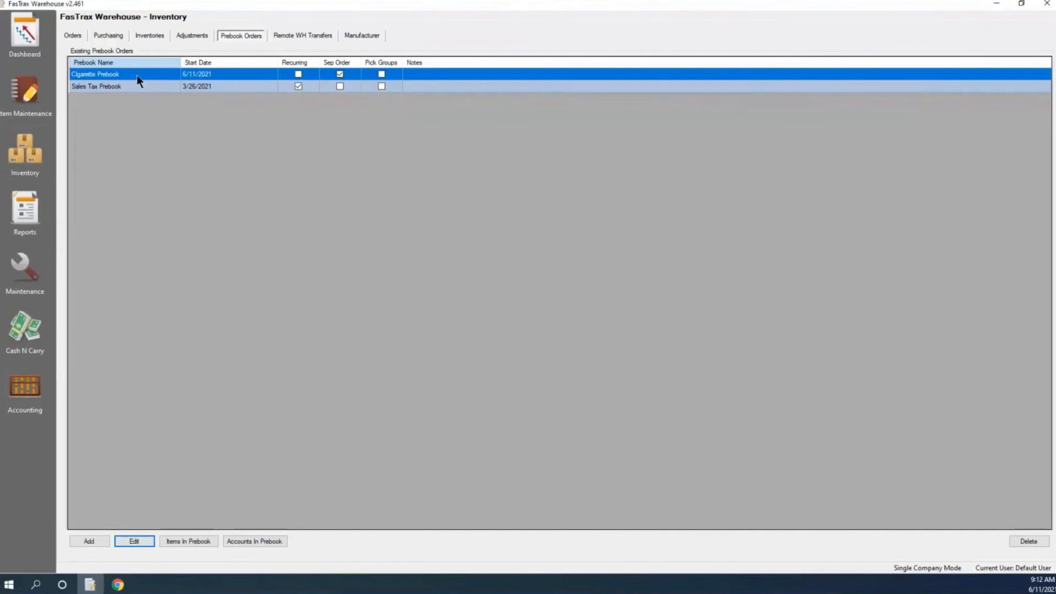
Check the applied date and order number for AL Store 2 in the Cigarette Prebook's accounts and close the list
click(141, 120)
click(276, 541)
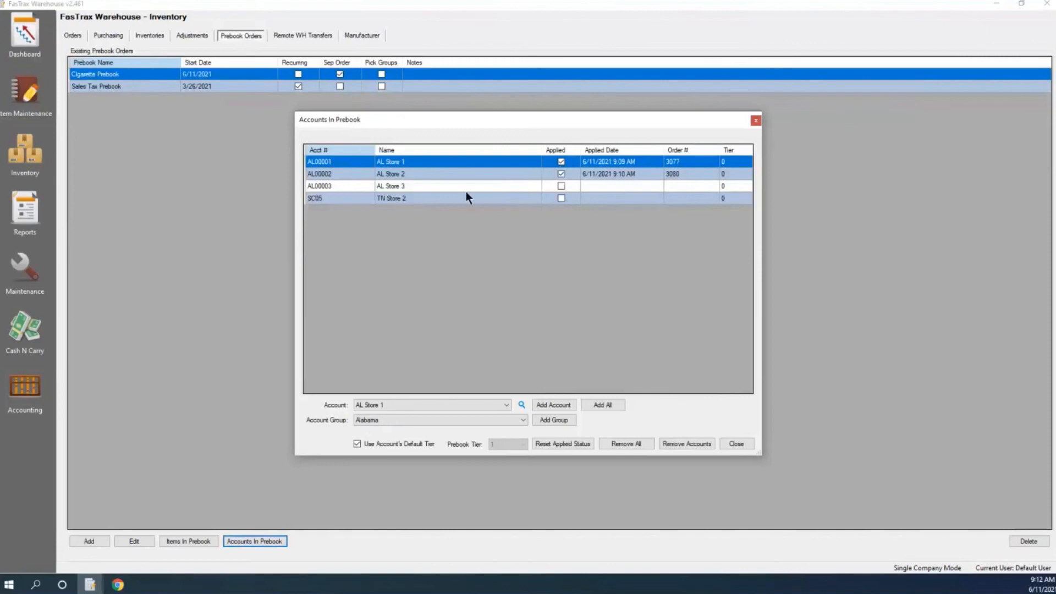
click(321, 175)
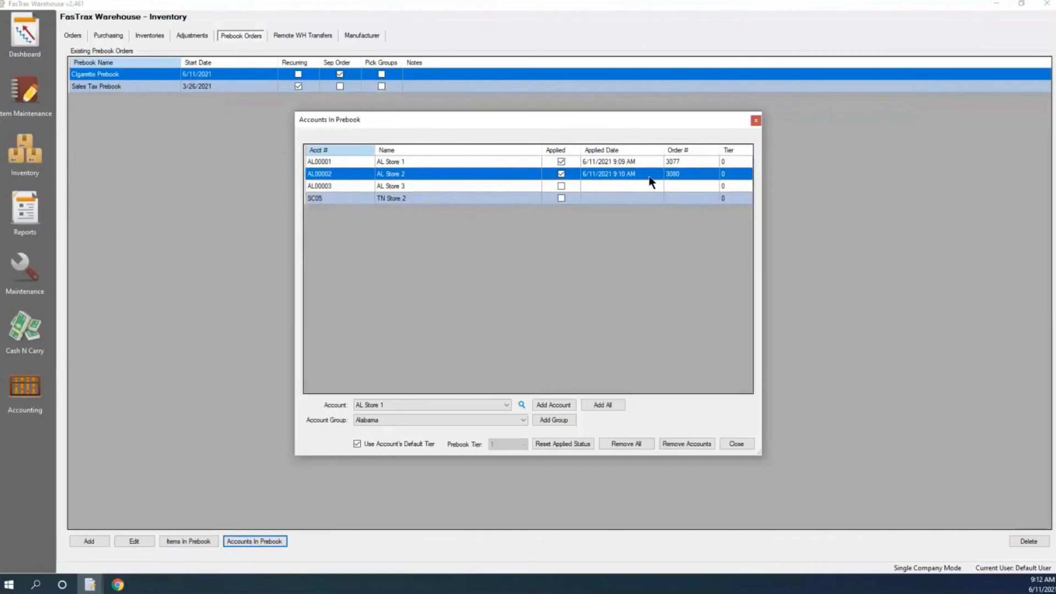
click(757, 120)
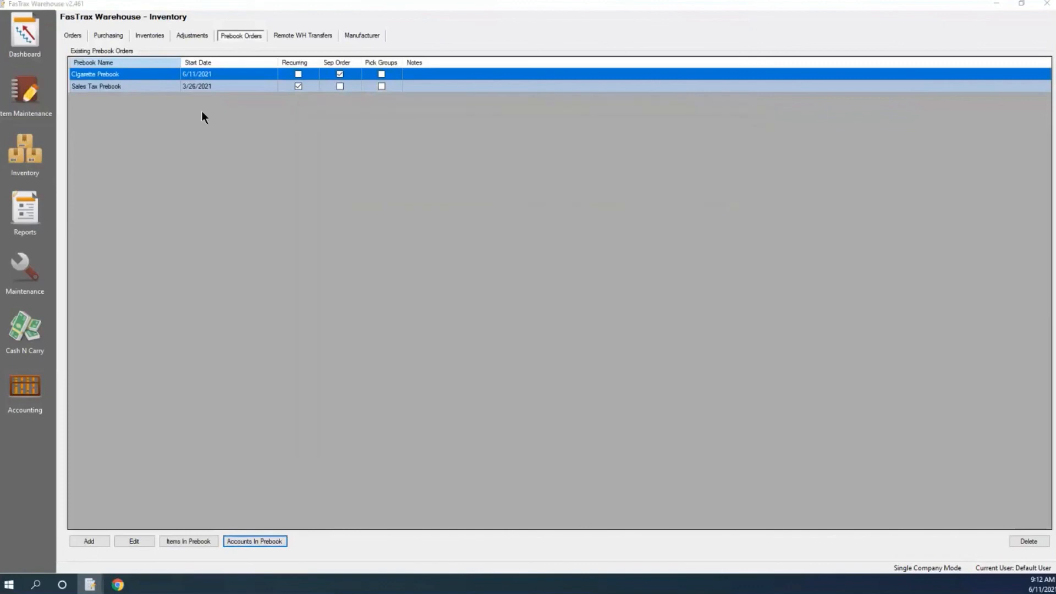
Open the separate prebook order for AL Store 2, check its cigarette lines and order quantities, and close it
click(73, 37)
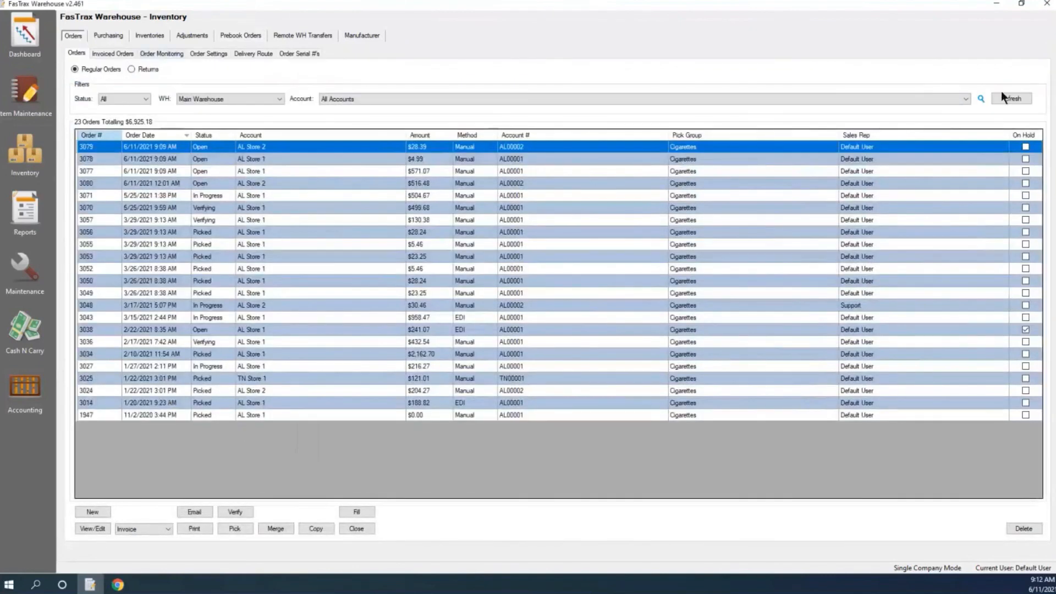
click(84, 185)
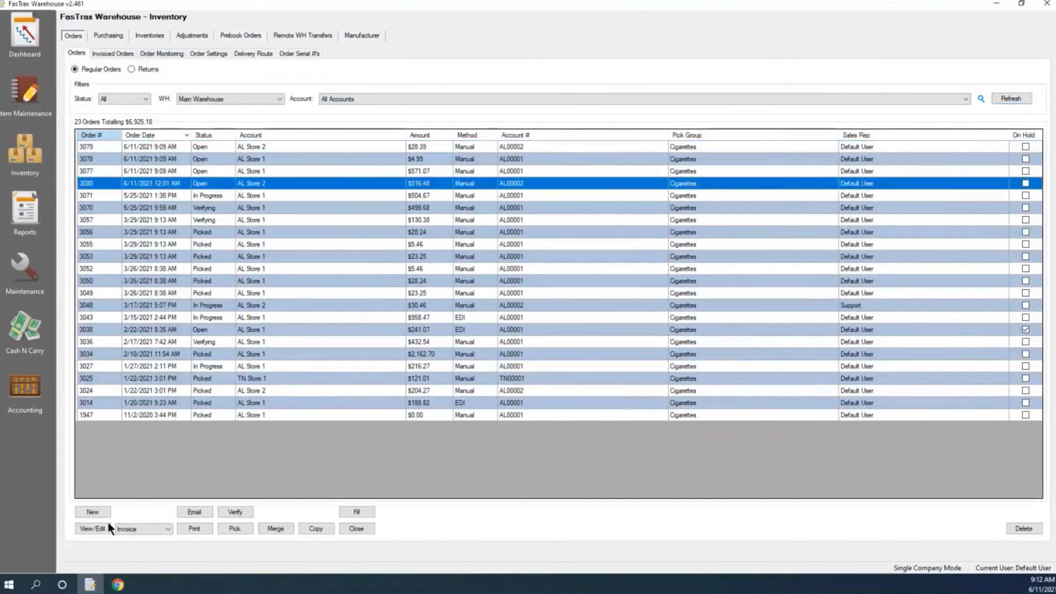
click(94, 528)
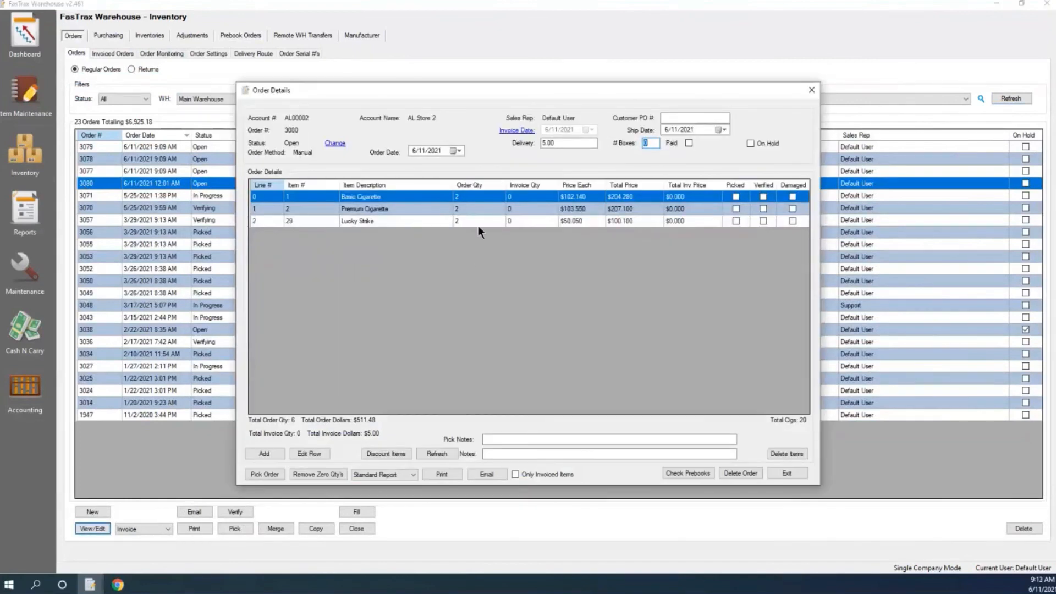
click(816, 94)
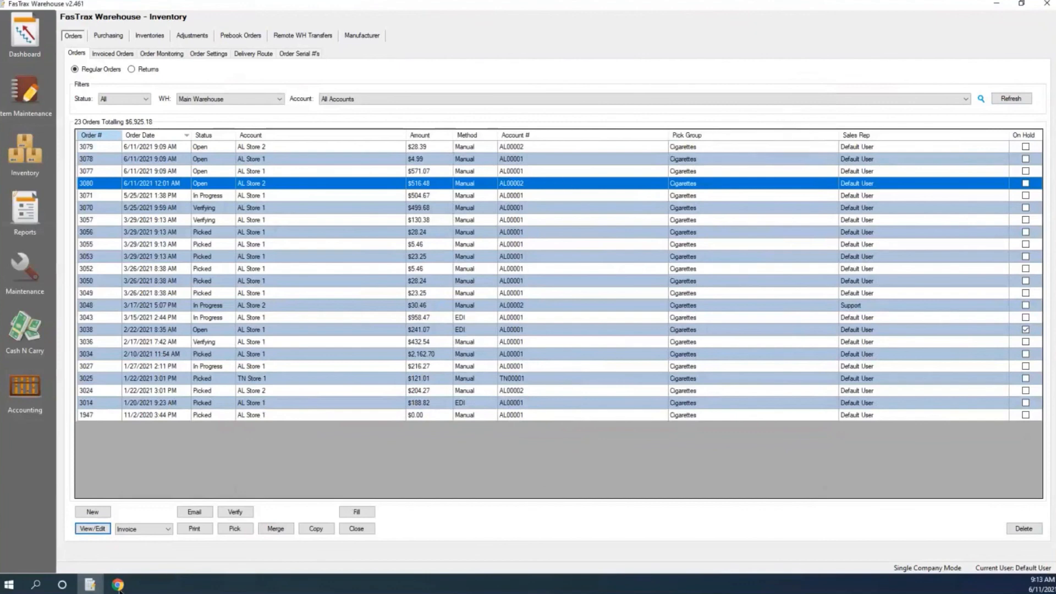
Switch to Chrome, highlight the goftx.com/webinars address and look through the upcoming and recorded webinars
mouse_move(118, 585)
click(155, 566)
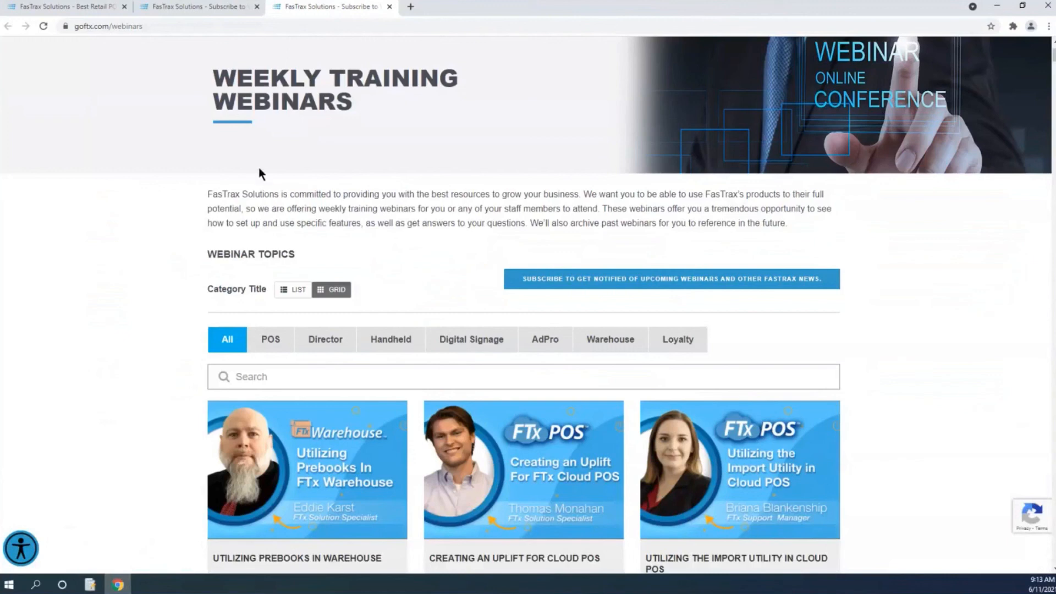
click(150, 28)
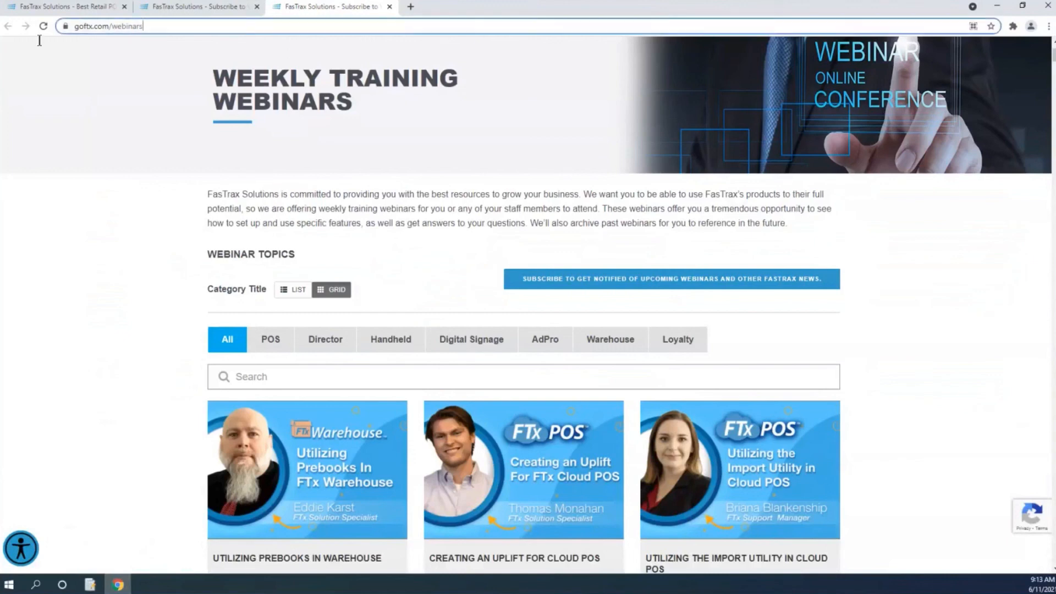
key(ctrl+a)
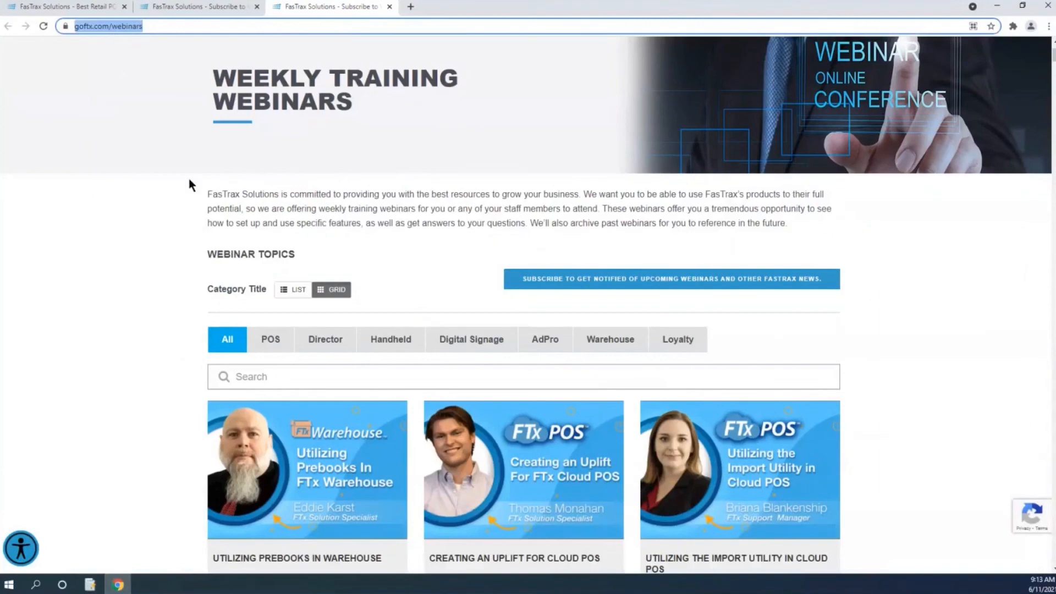
scroll(271, 168, down, 6)
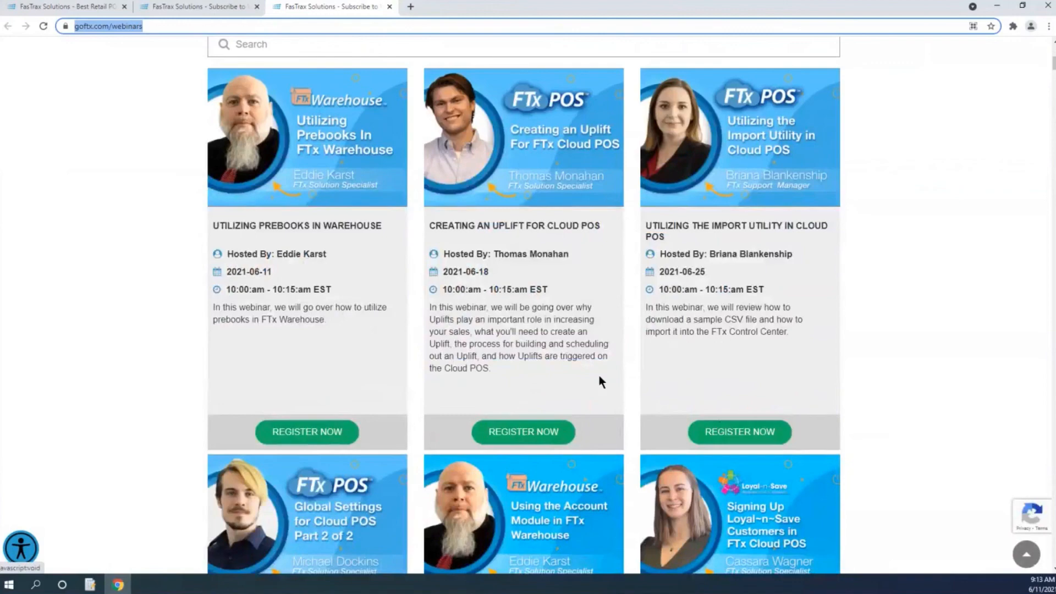
scroll(599, 375, up, 3)
scroll(610, 351, down, 3)
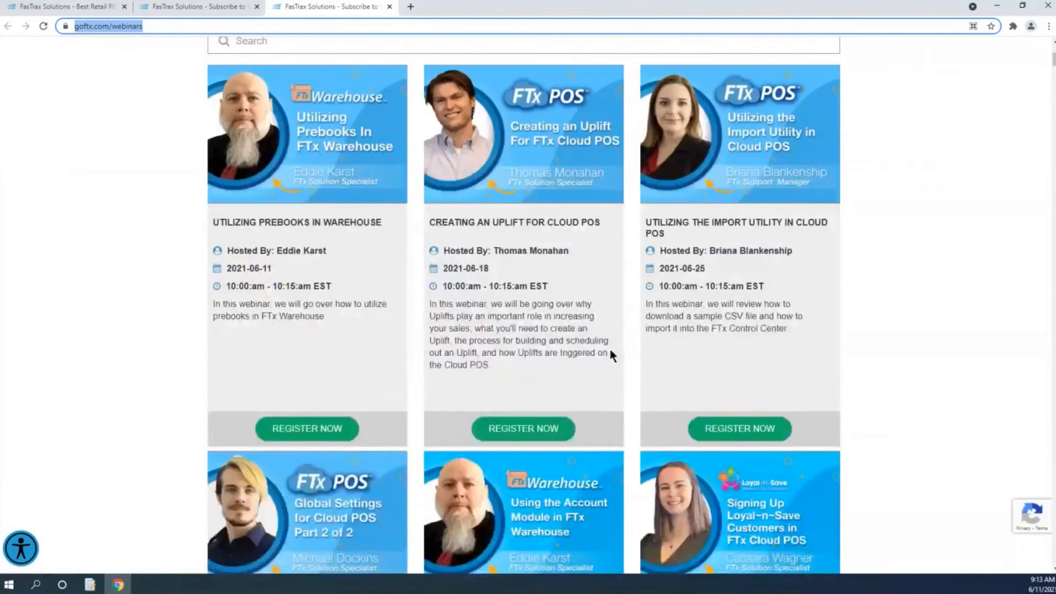
scroll(611, 355, down, 6)
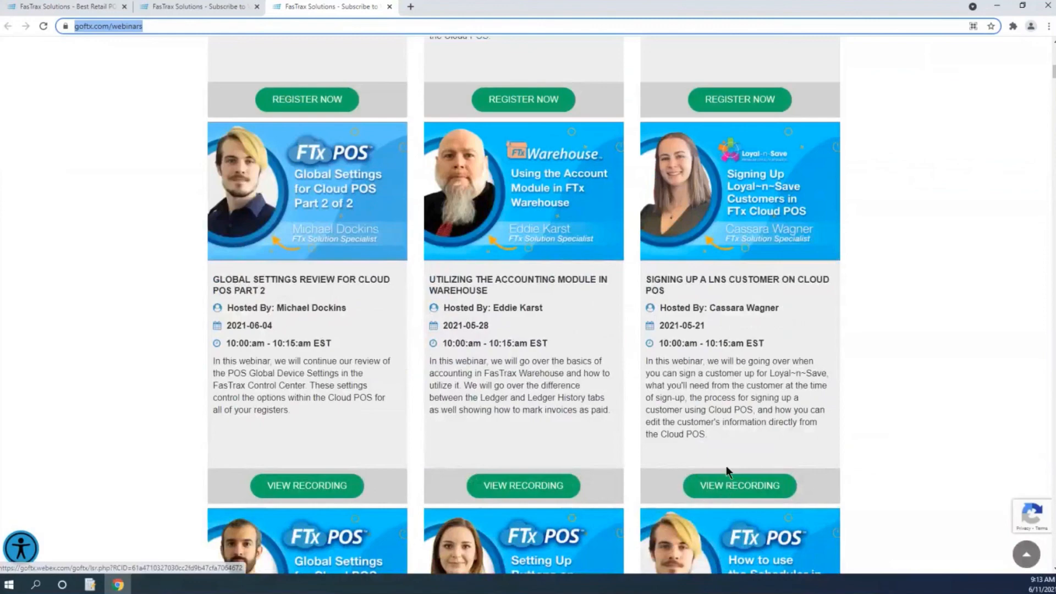
scroll(728, 472, up, 10)
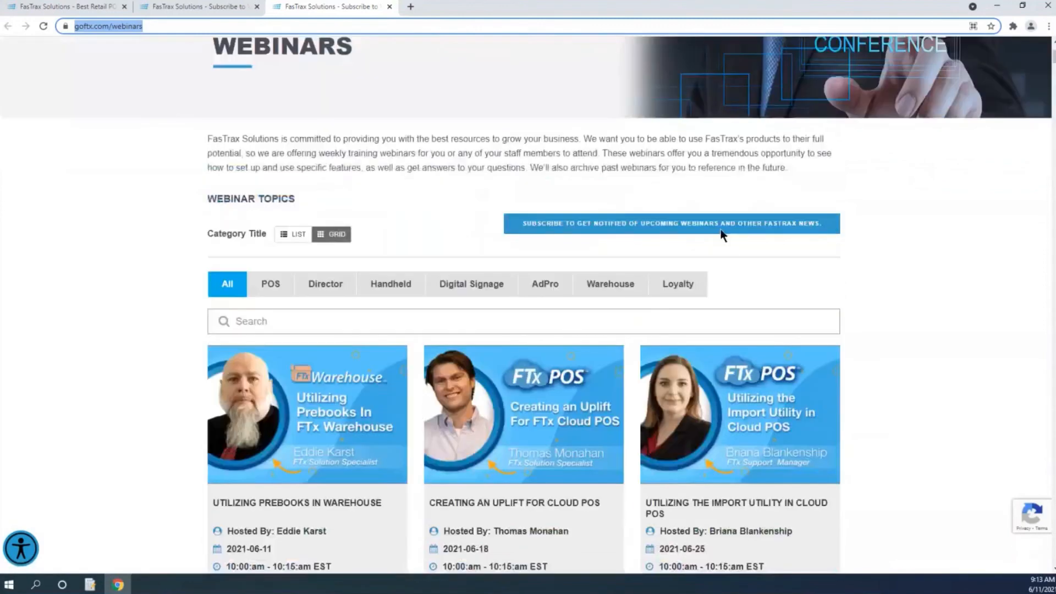